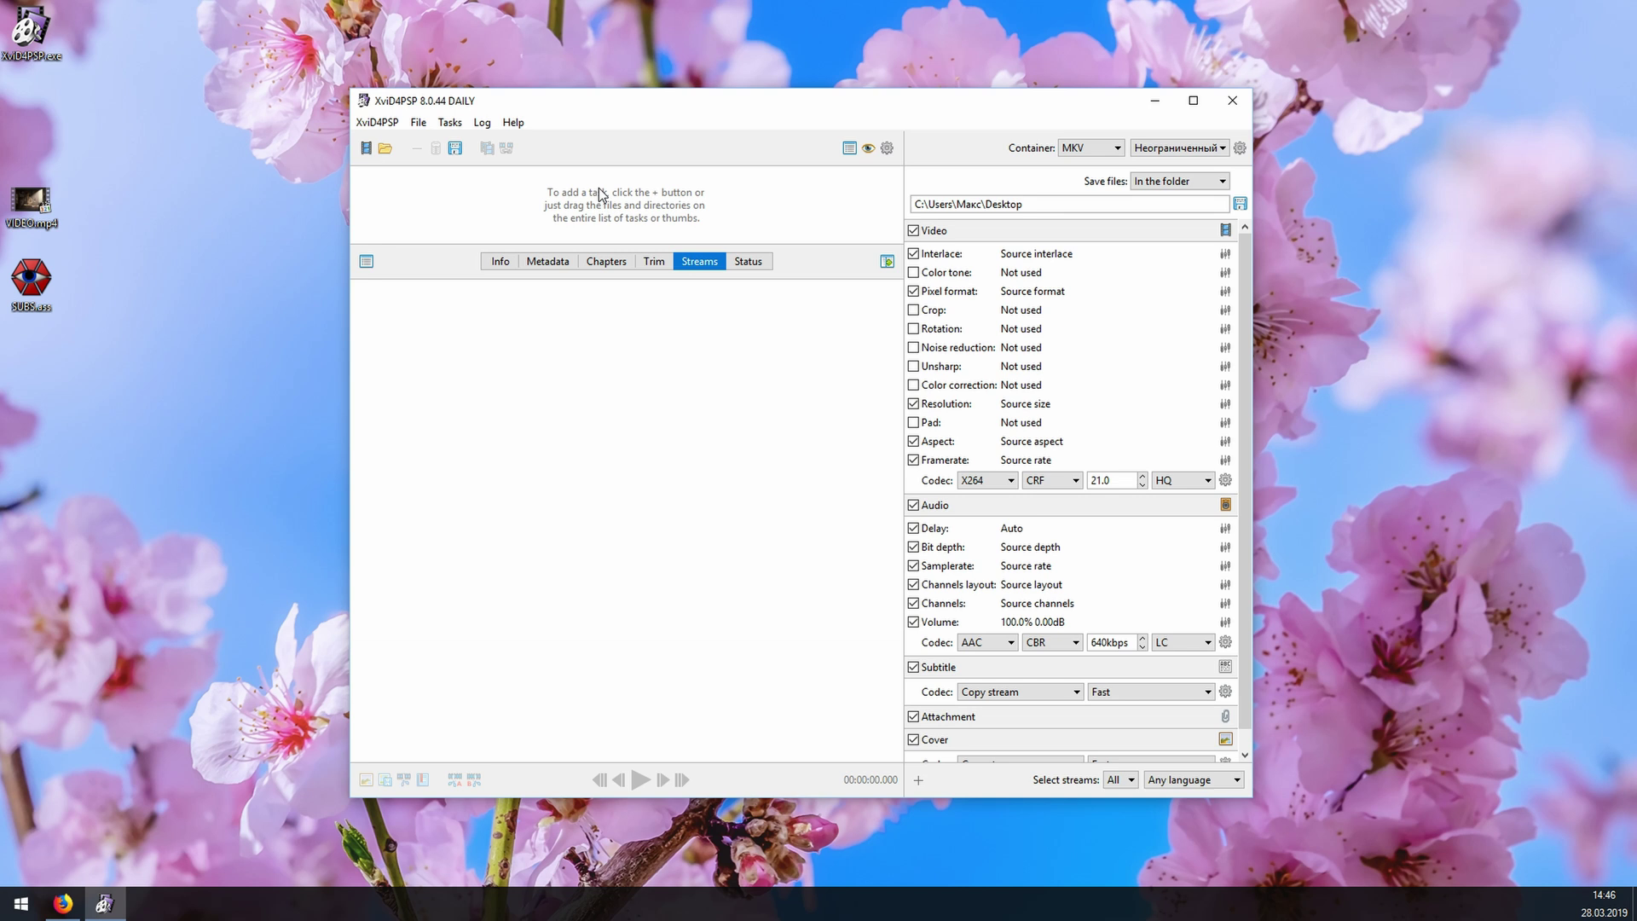
Step: In Settings, review the Main and Encoding tabs, then untick Write application signature and Write encoding info on Writing
{"action": "left_click", "coordinate": [385, 123]}
{"action": "left_click", "coordinate": [408, 166]}
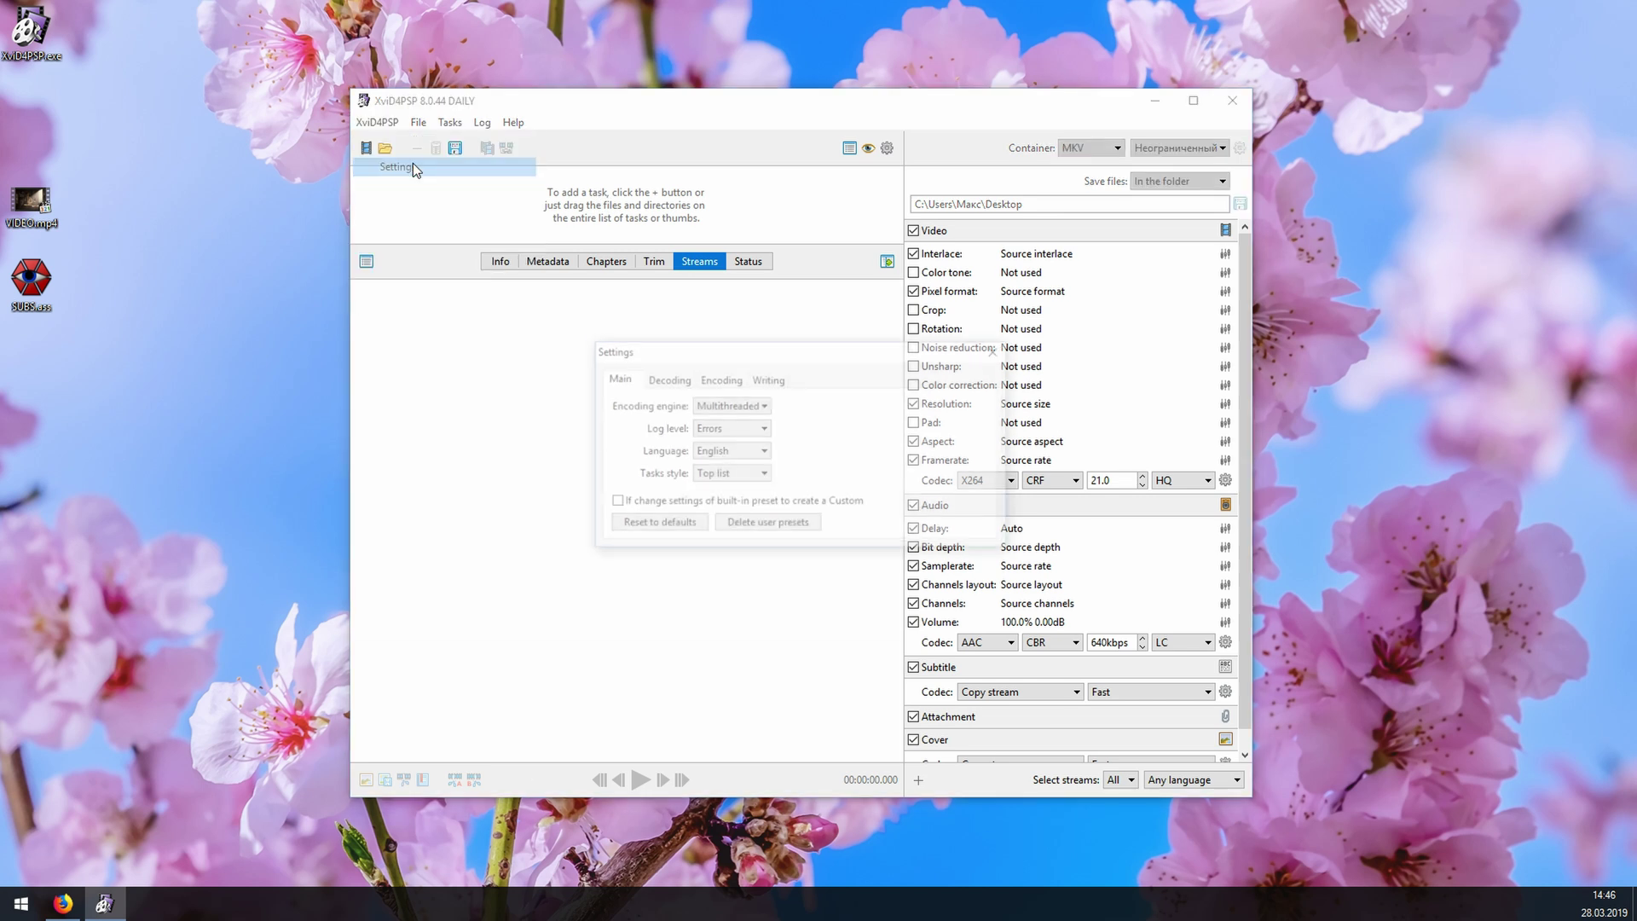
{"action": "left_click", "coordinate": [750, 451]}
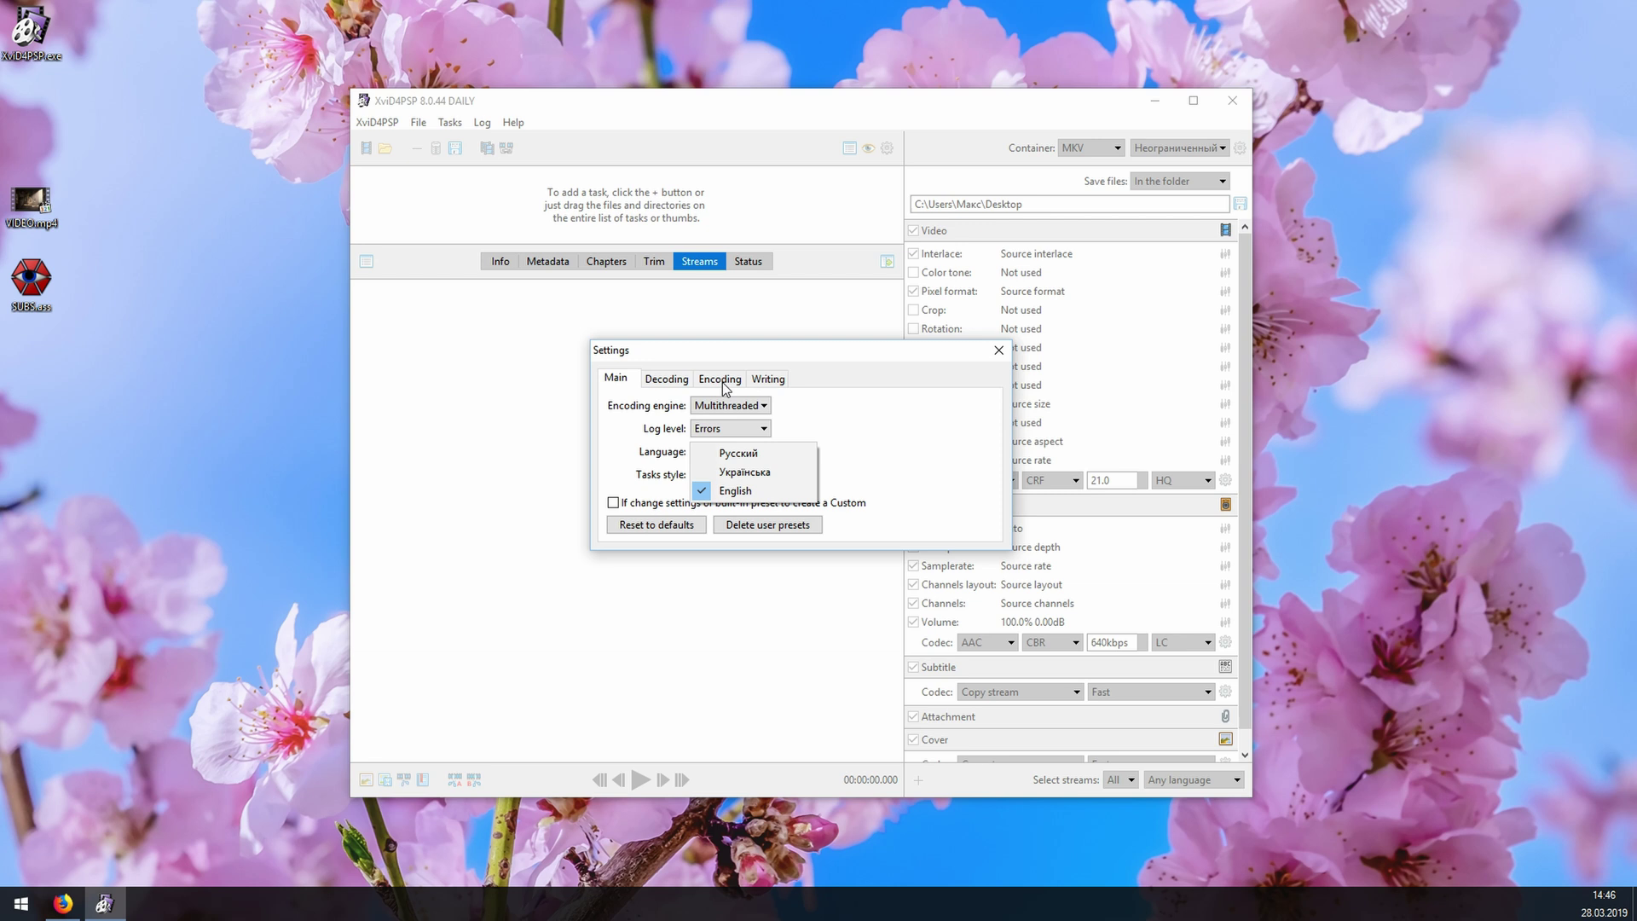
{"action": "left_click", "coordinate": [720, 380]}
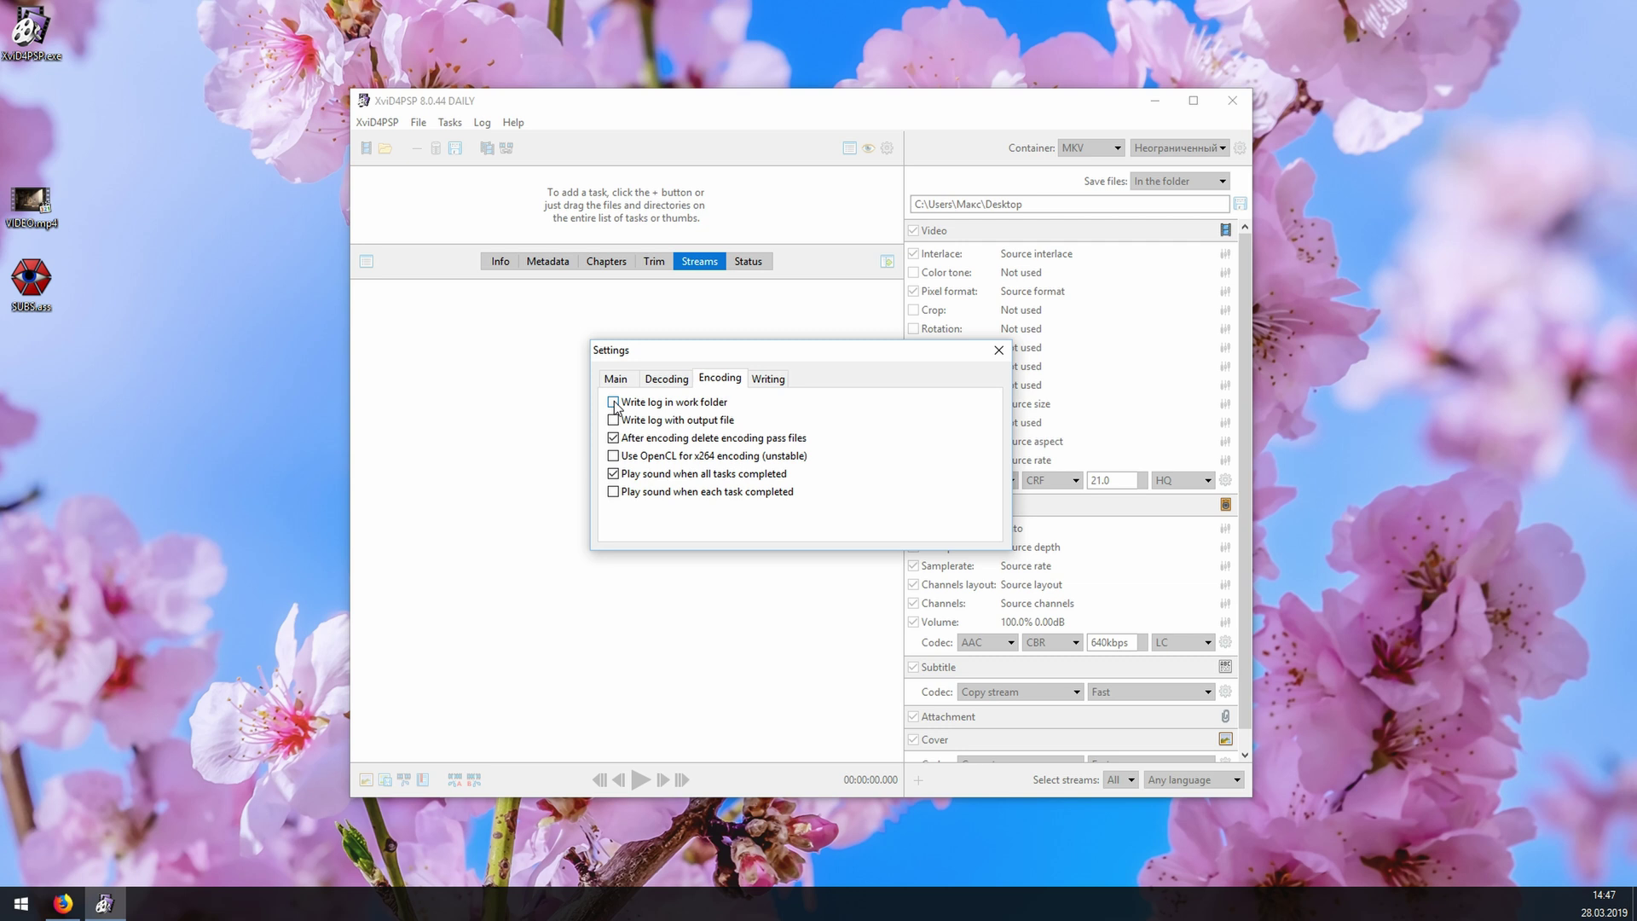
{"action": "left_click", "coordinate": [769, 388]}
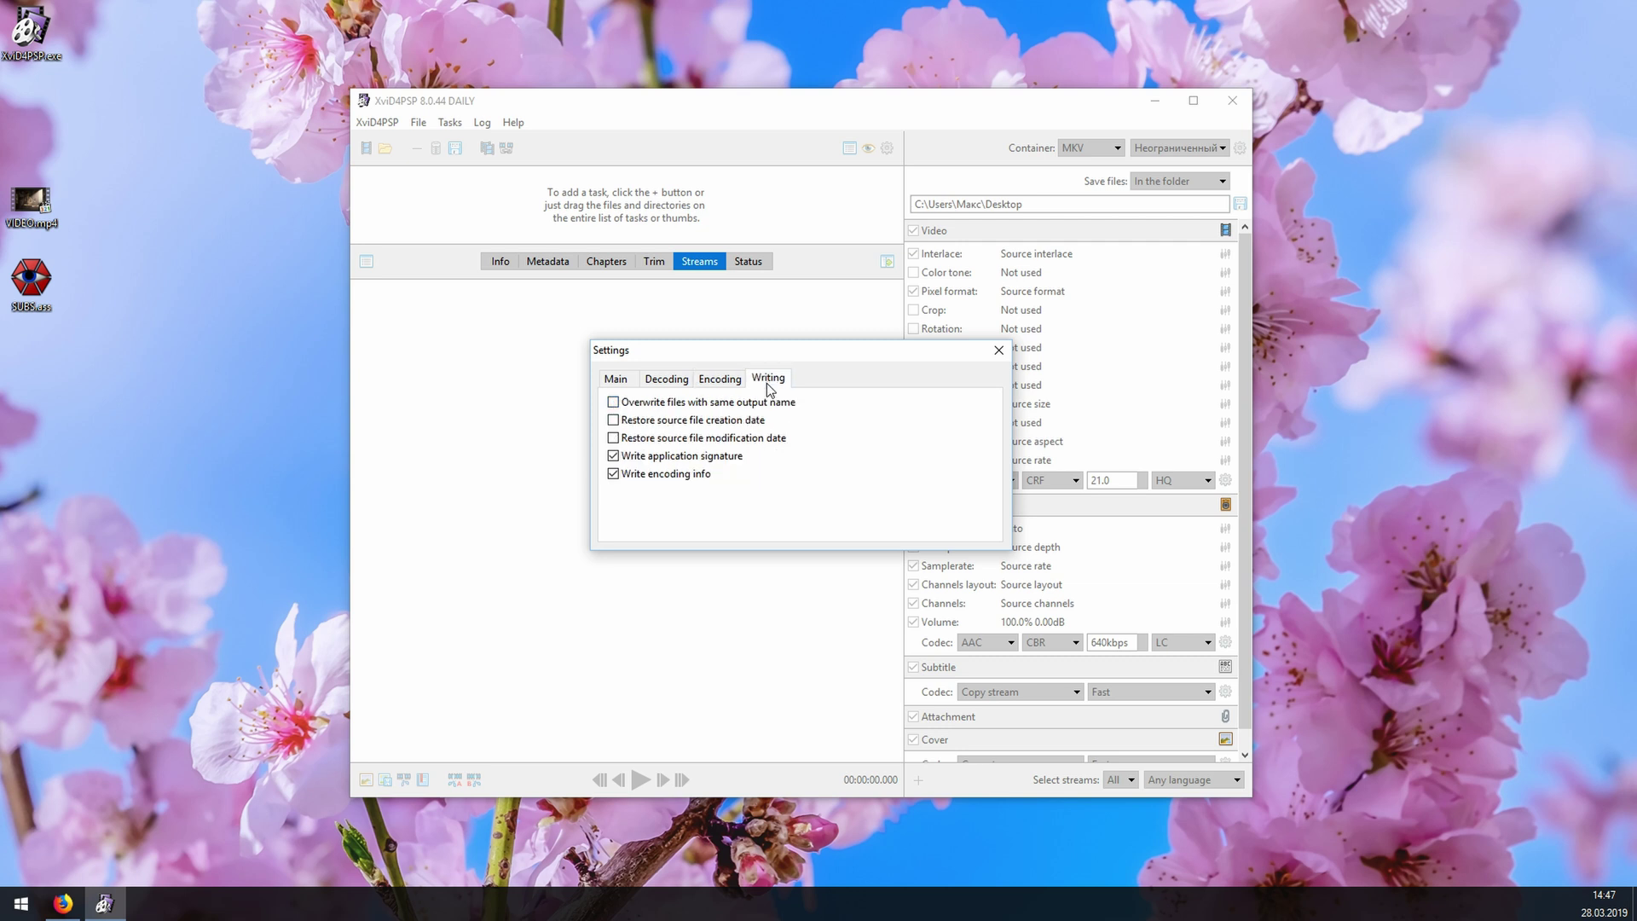
{"action": "left_click", "coordinate": [613, 456]}
{"action": "left_click", "coordinate": [999, 350]}
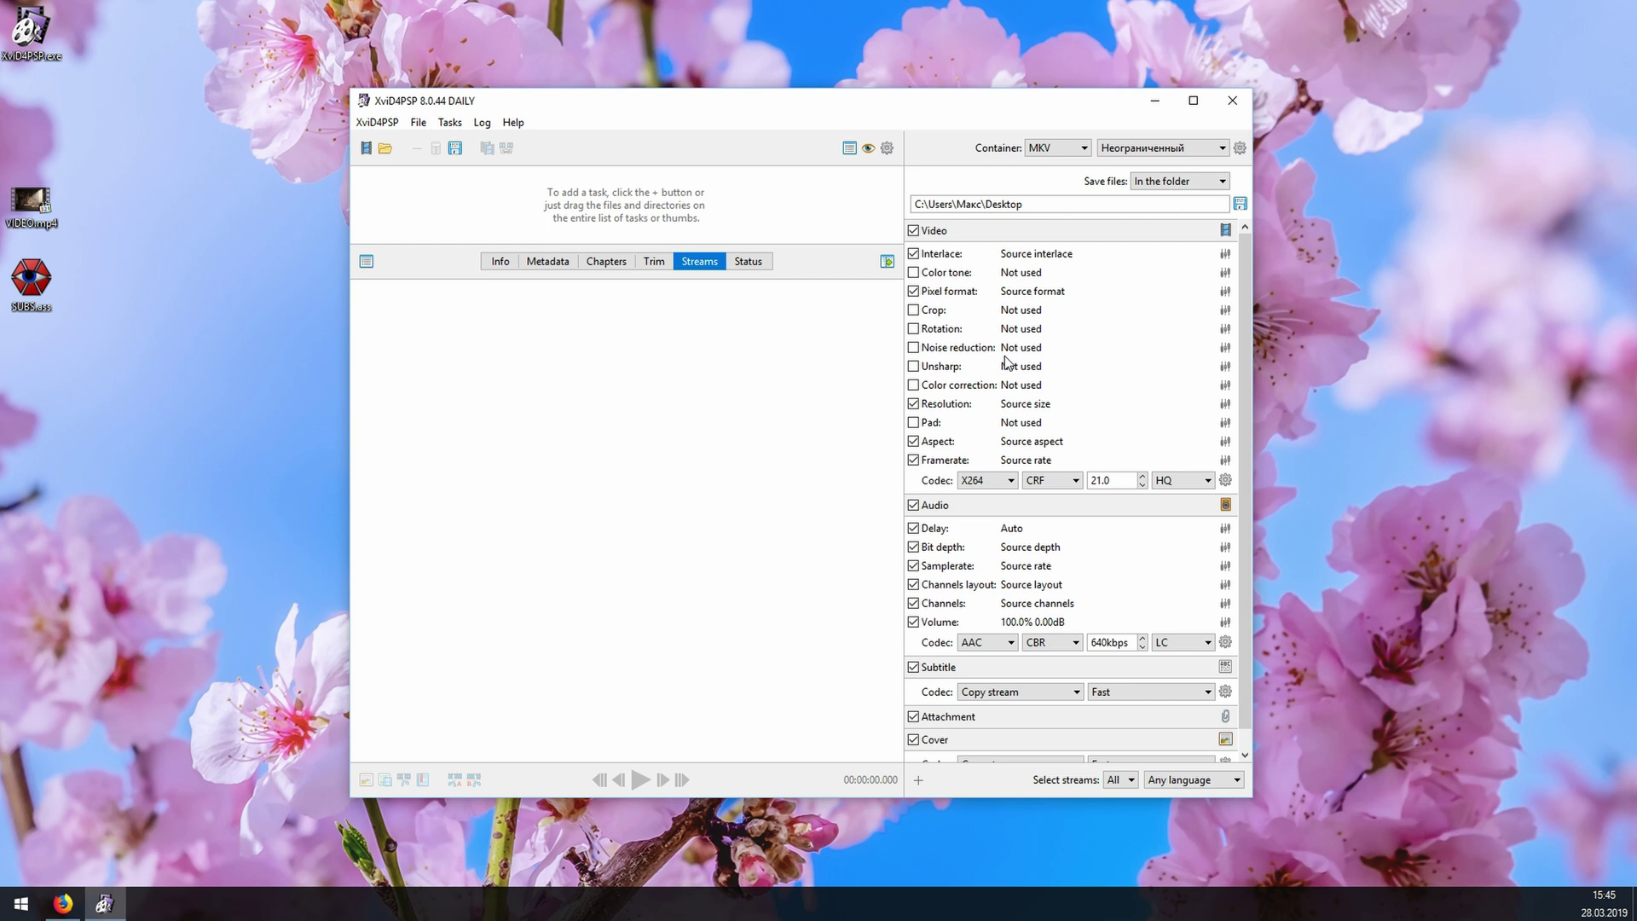
Step: Choose MP4 as the container and Неограниченный as the output preset
{"action": "left_click", "coordinate": [1067, 154]}
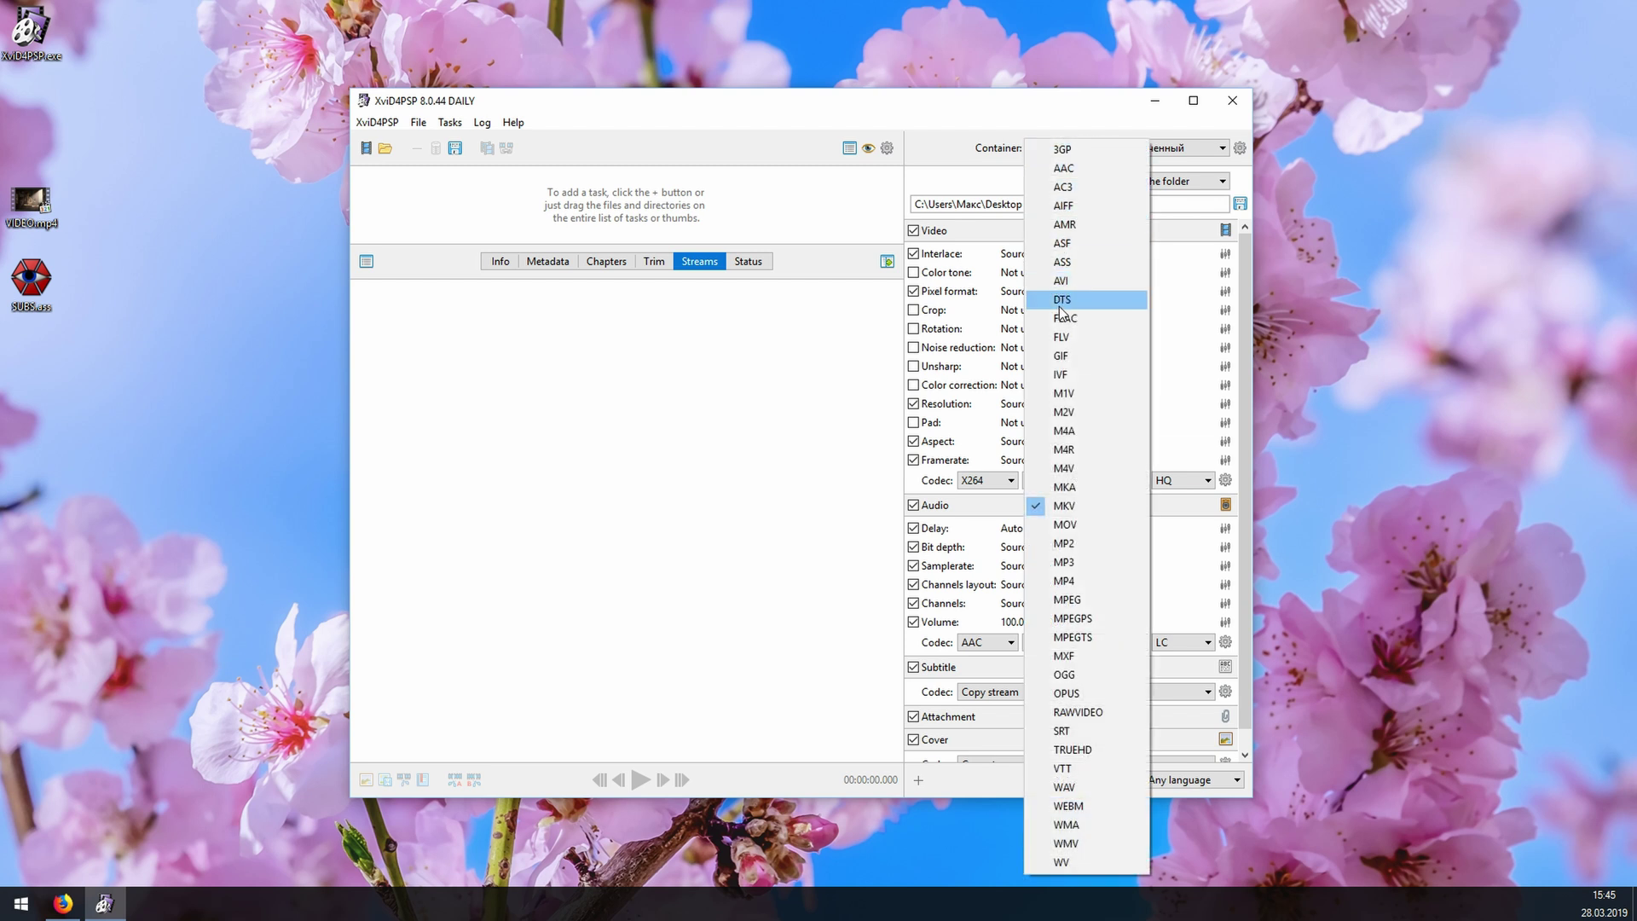
{"action": "left_click", "coordinate": [1088, 581]}
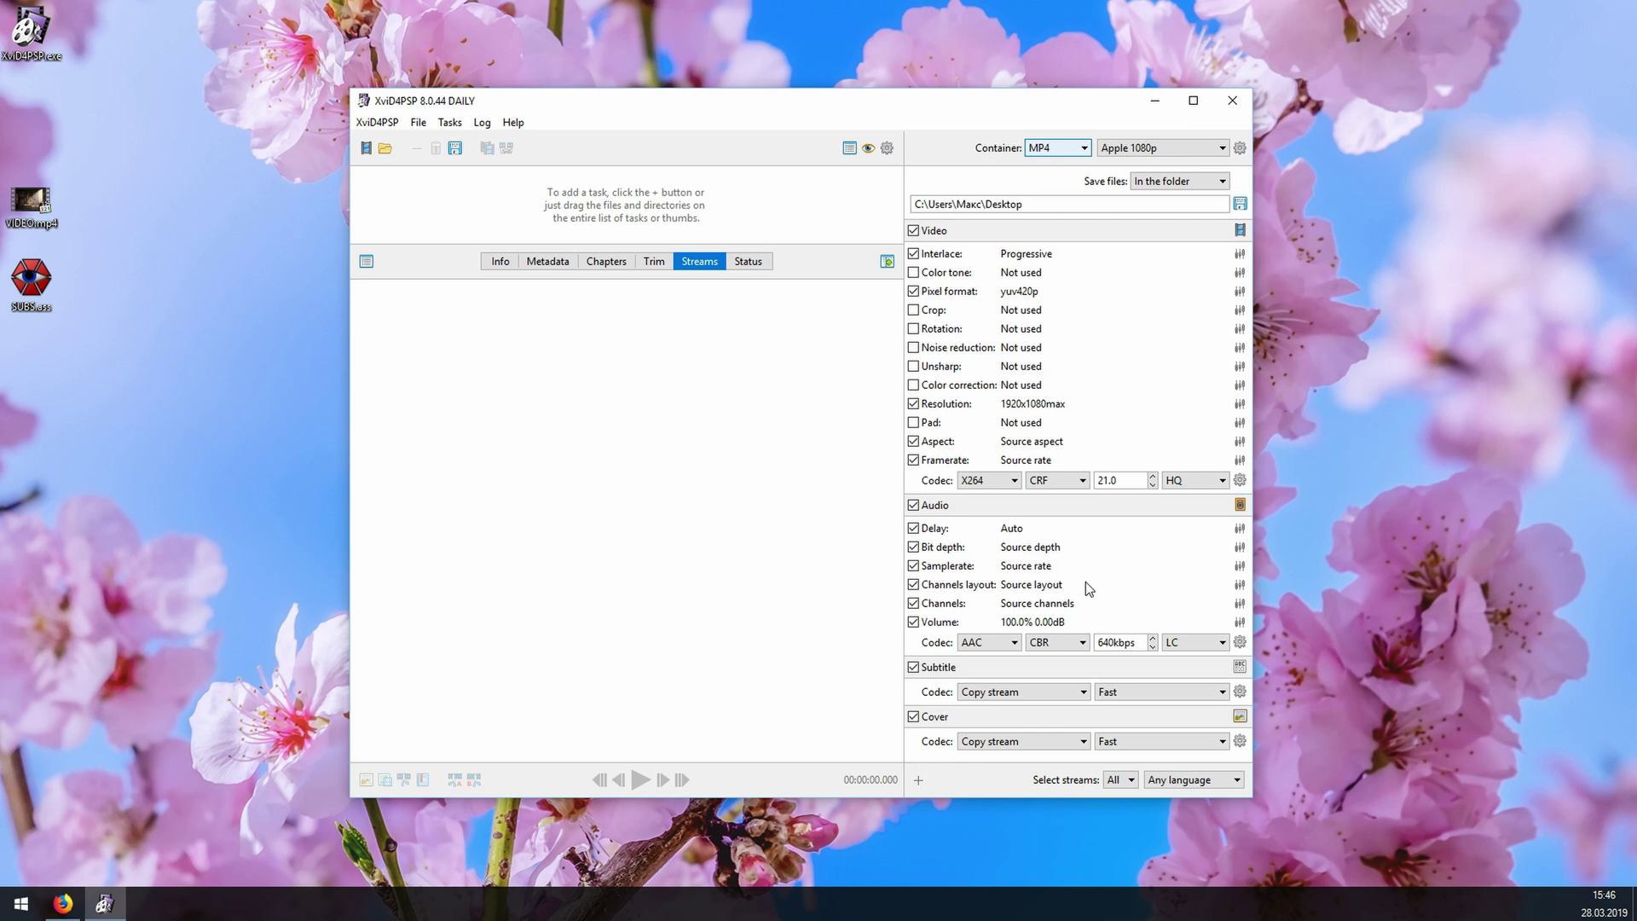
{"action": "left_click", "coordinate": [1183, 150]}
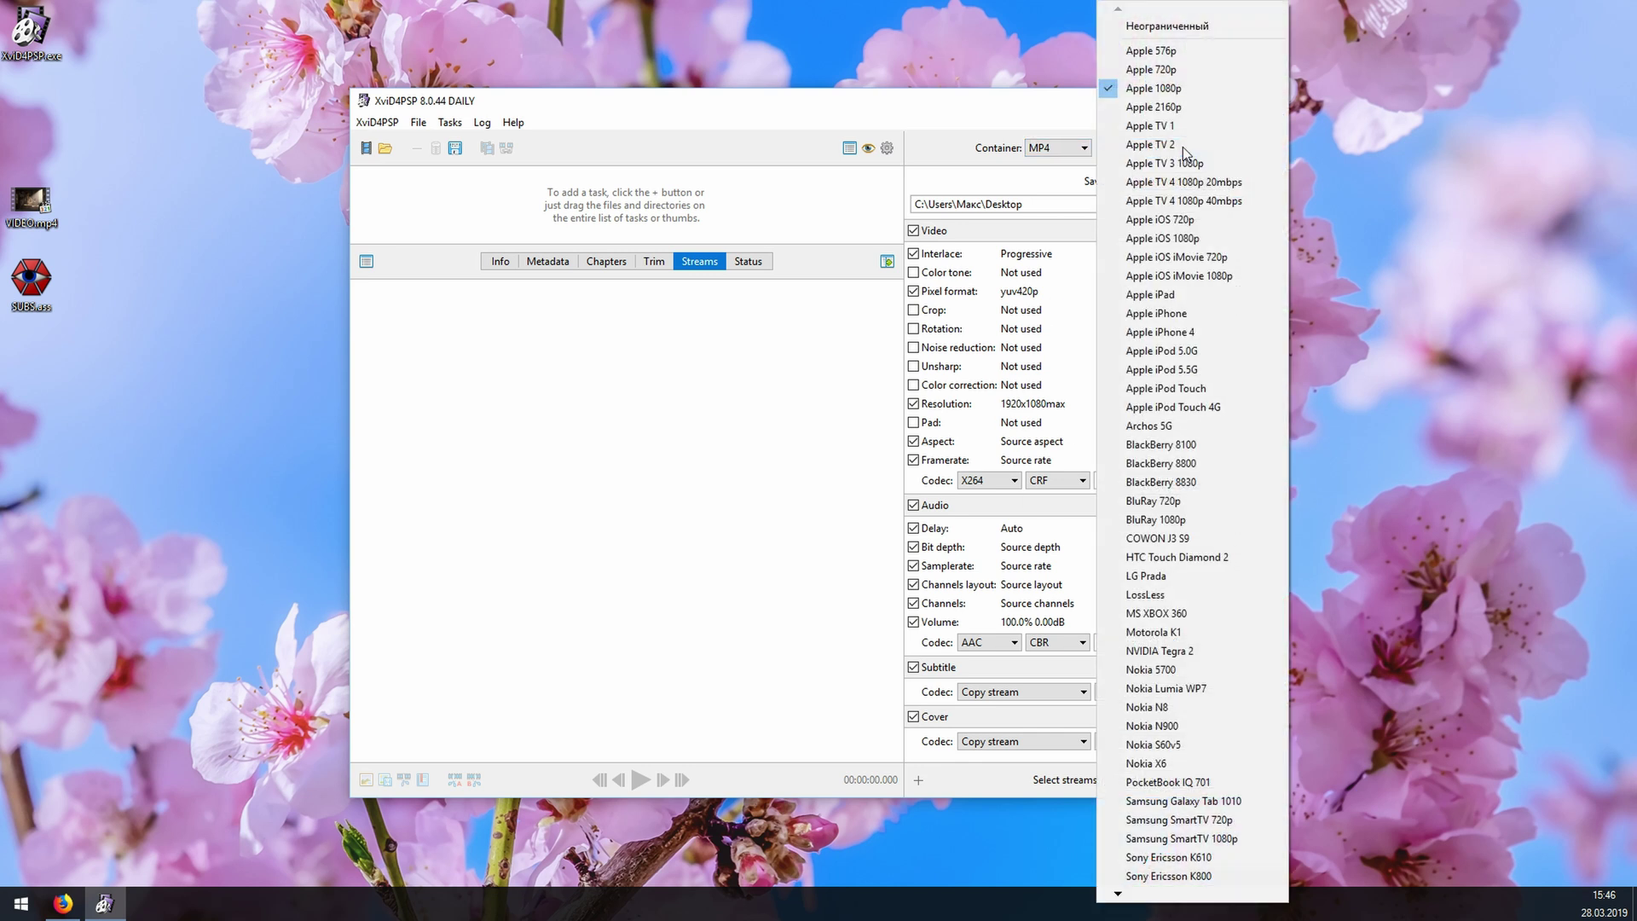
{"action": "left_click", "coordinate": [1189, 29]}
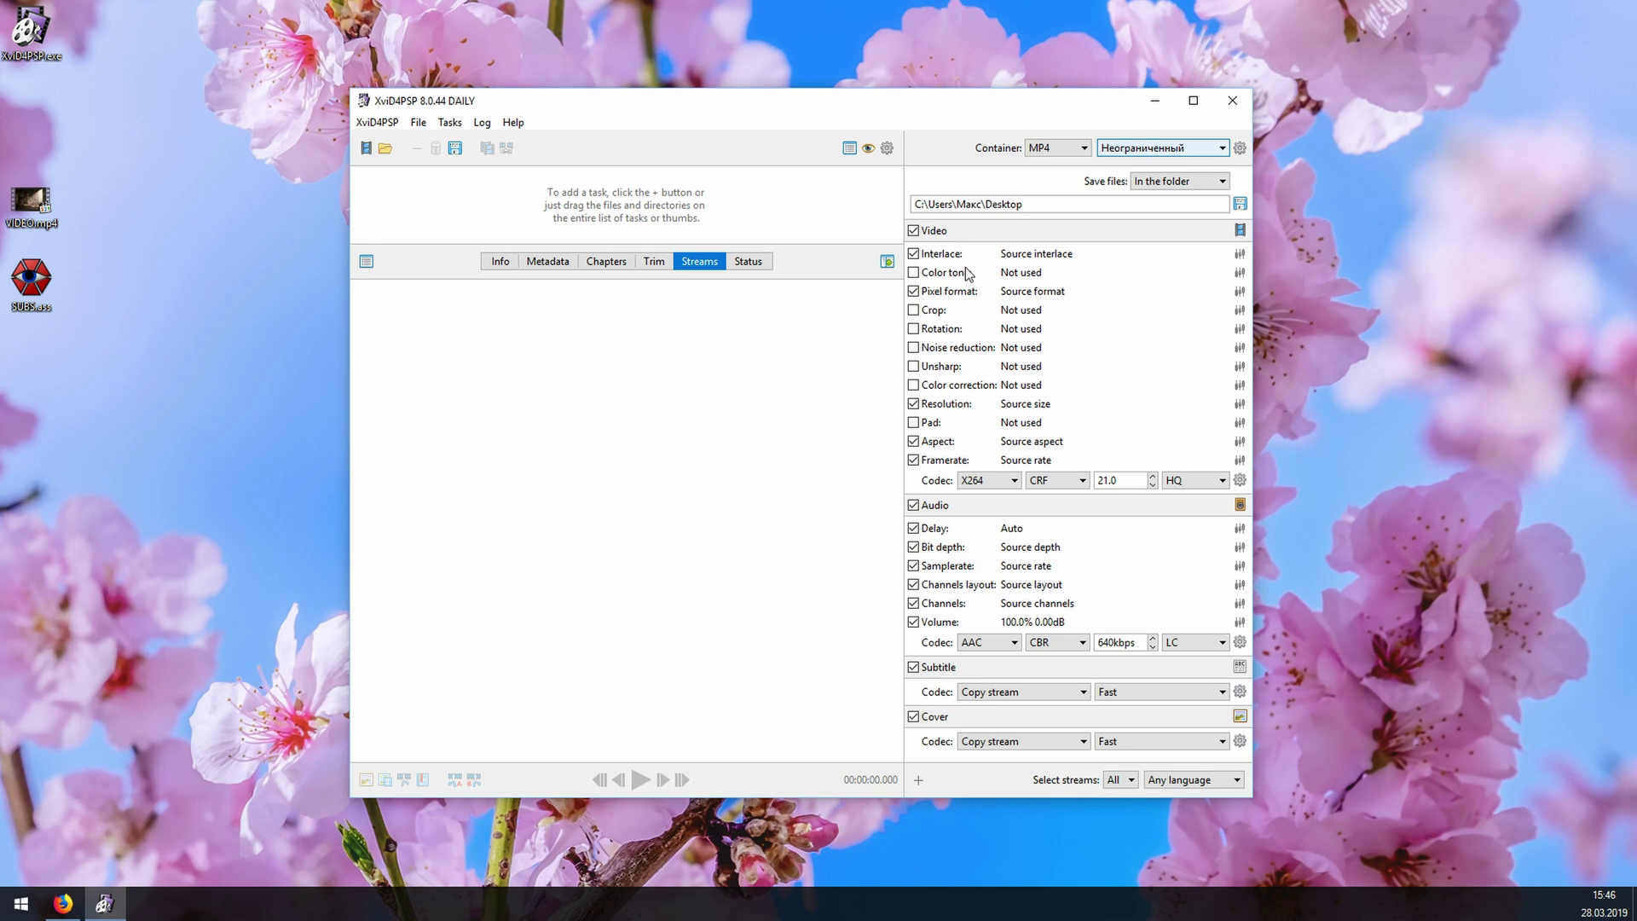
Step: Untick Interlace, Pixel format, Resolution, Aspect and Framerate, and change the CRF from 21.0 to 18.0
{"action": "left_click", "coordinate": [914, 254]}
{"action": "left_click", "coordinate": [914, 292]}
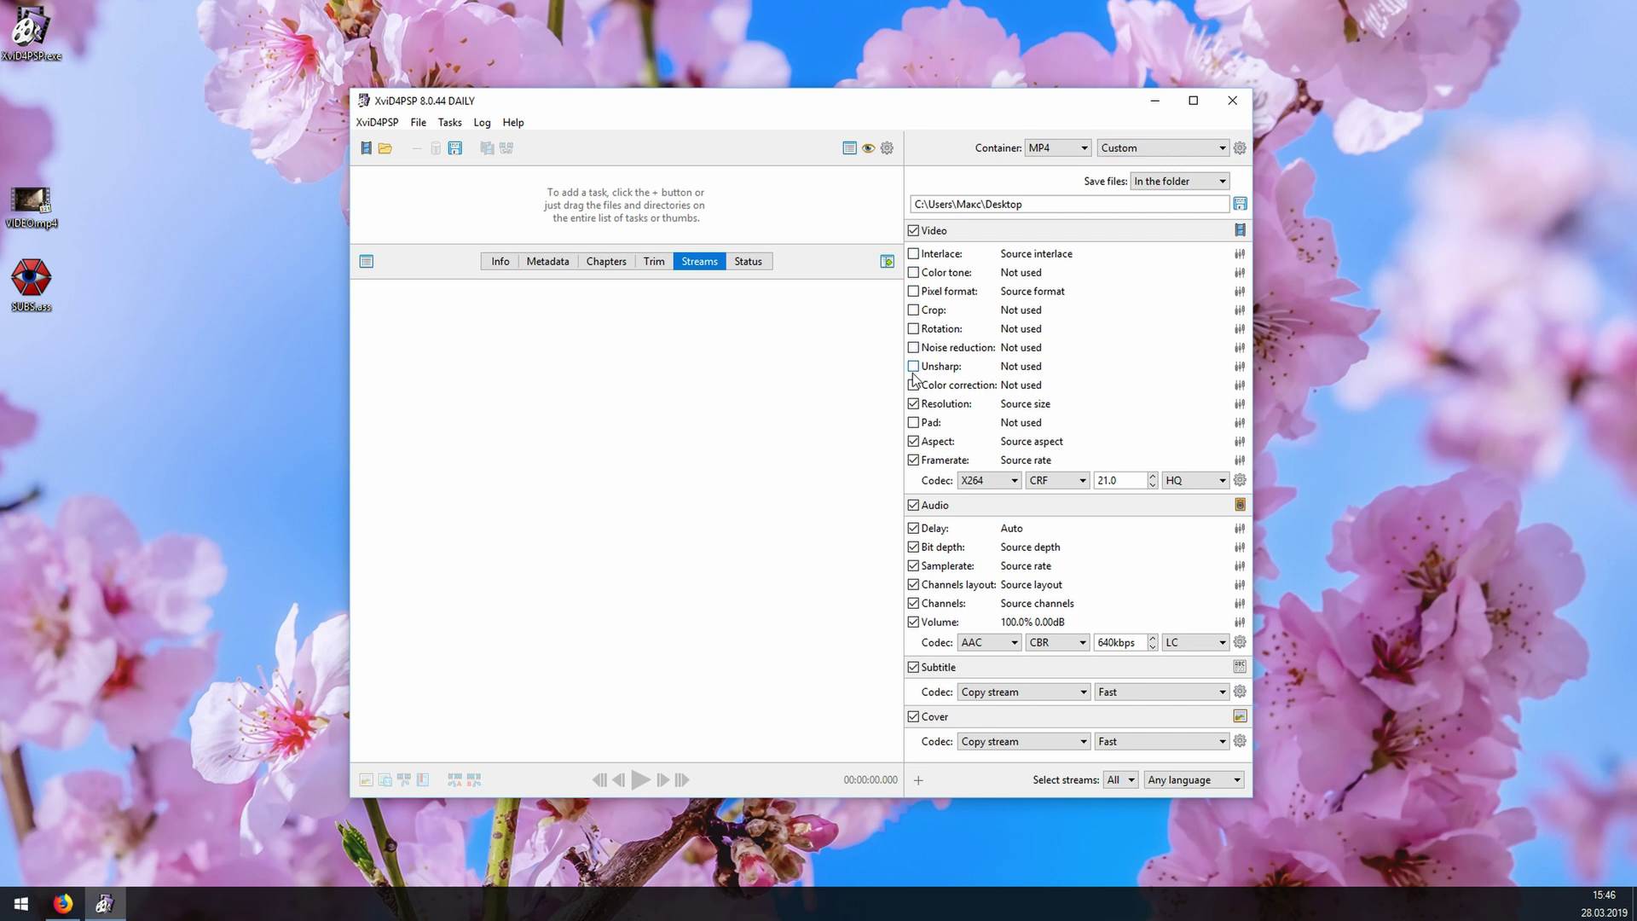
{"action": "left_click", "coordinate": [914, 405]}
{"action": "left_click", "coordinate": [913, 442]}
{"action": "left_click", "coordinate": [913, 460]}
{"action": "left_click_drag", "start_coordinate": [1099, 483], "coordinate": [1096, 482]}
{"action": "type", "text": "18"}
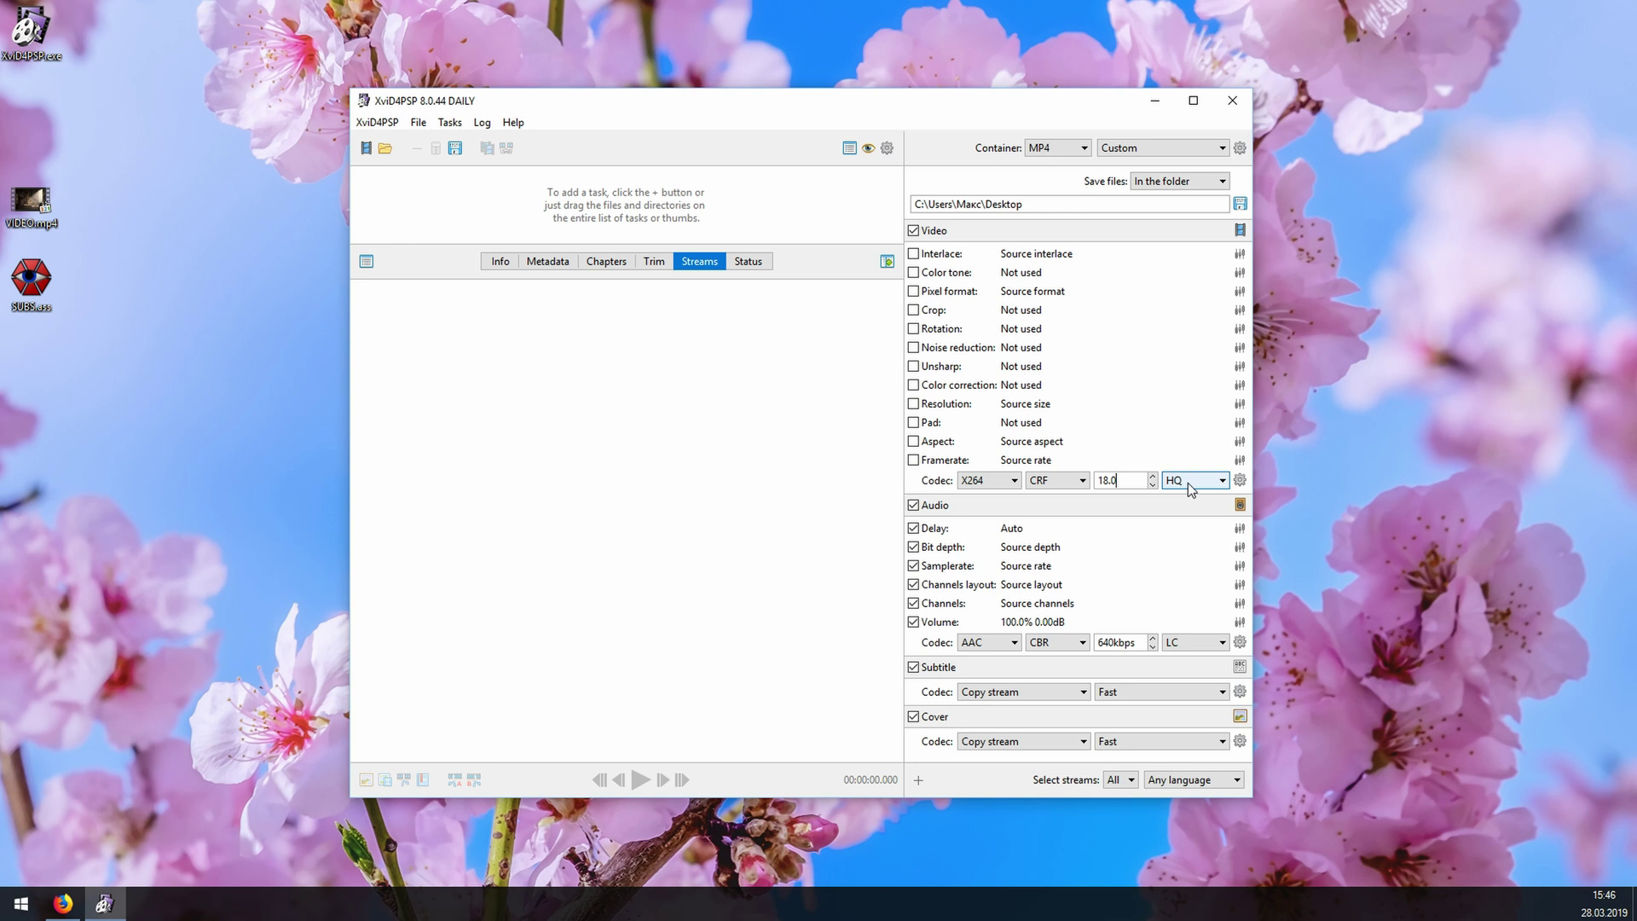
Step: Review the x264 codec settings' motion estimation, frame and analysis tabs without changes
{"action": "left_click", "coordinate": [1240, 480]}
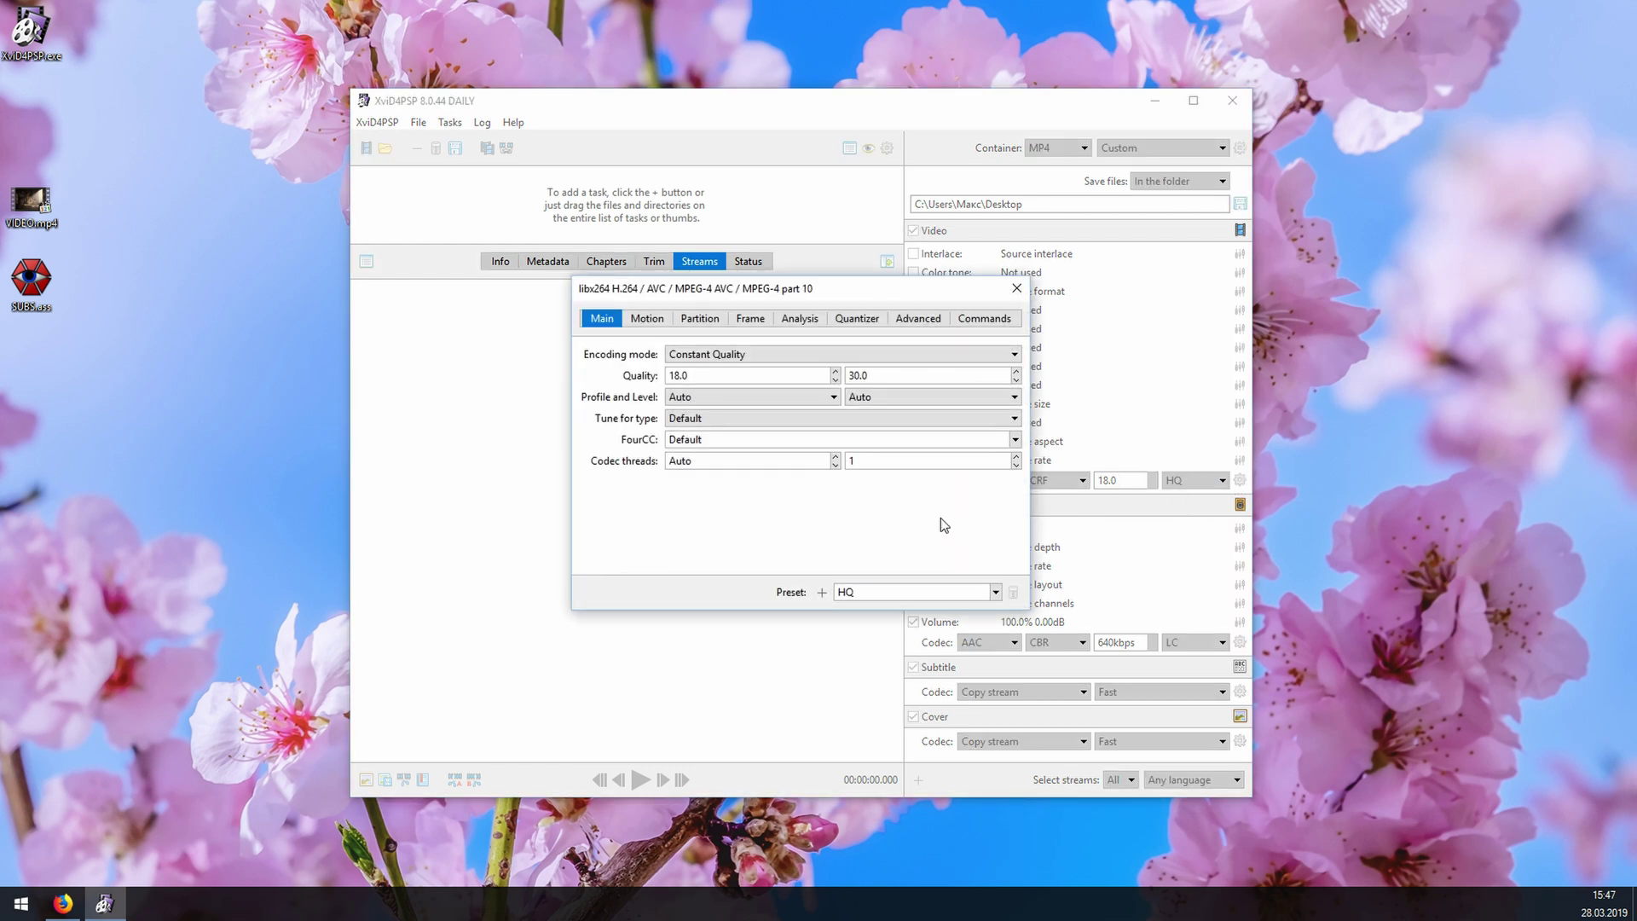
{"action": "left_click", "coordinate": [647, 318]}
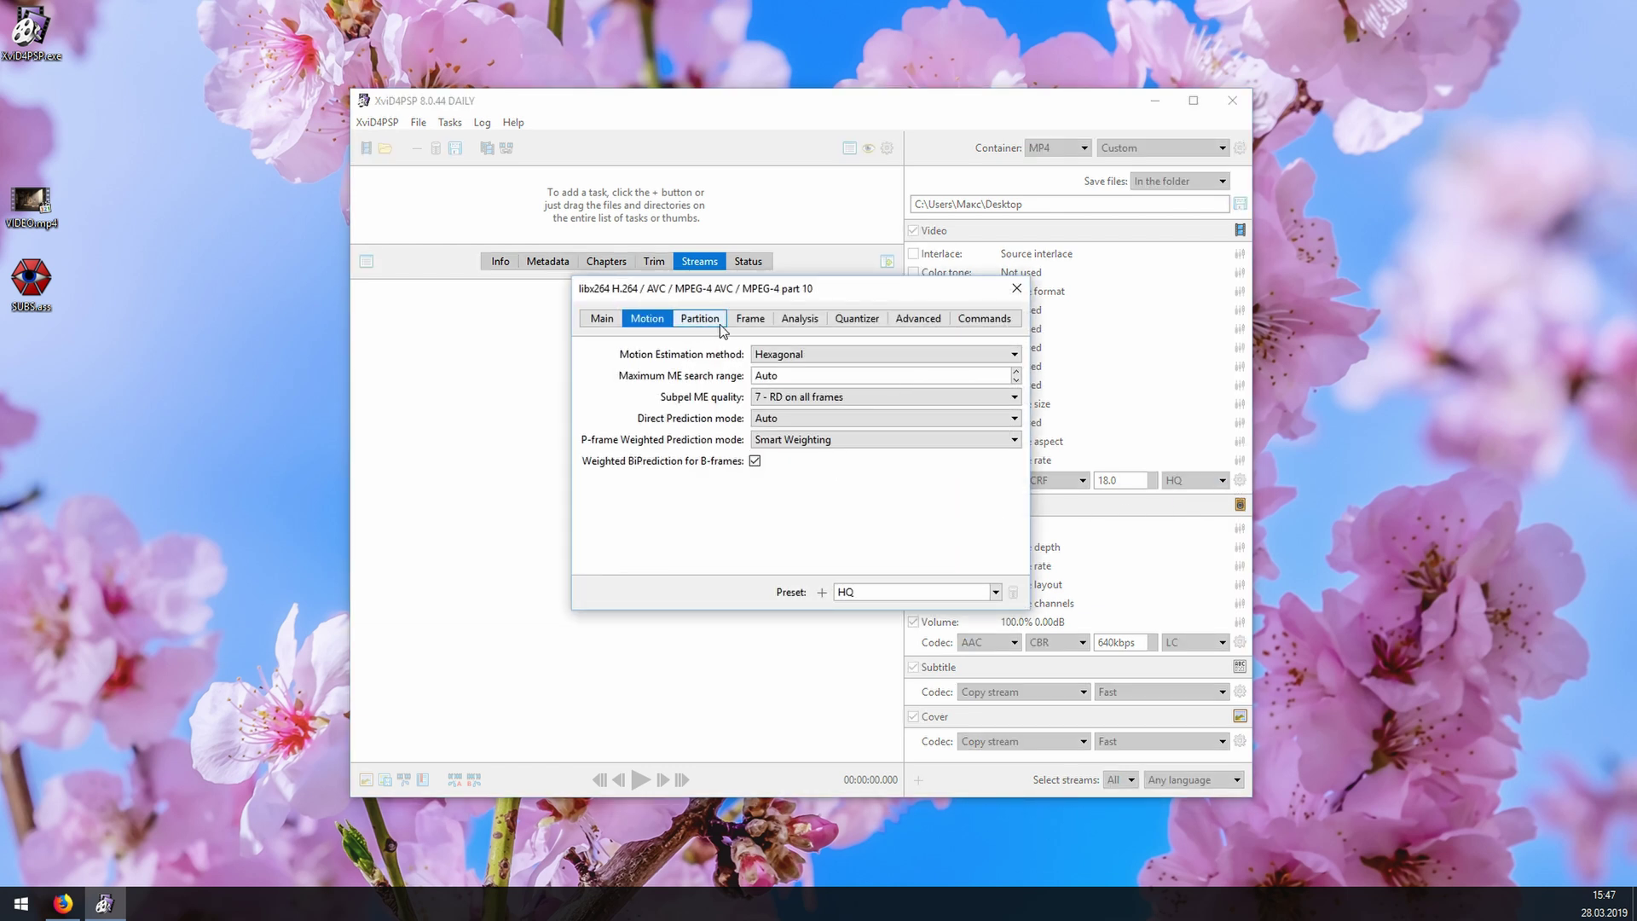
{"action": "left_click", "coordinate": [751, 319]}
{"action": "left_click", "coordinate": [800, 318]}
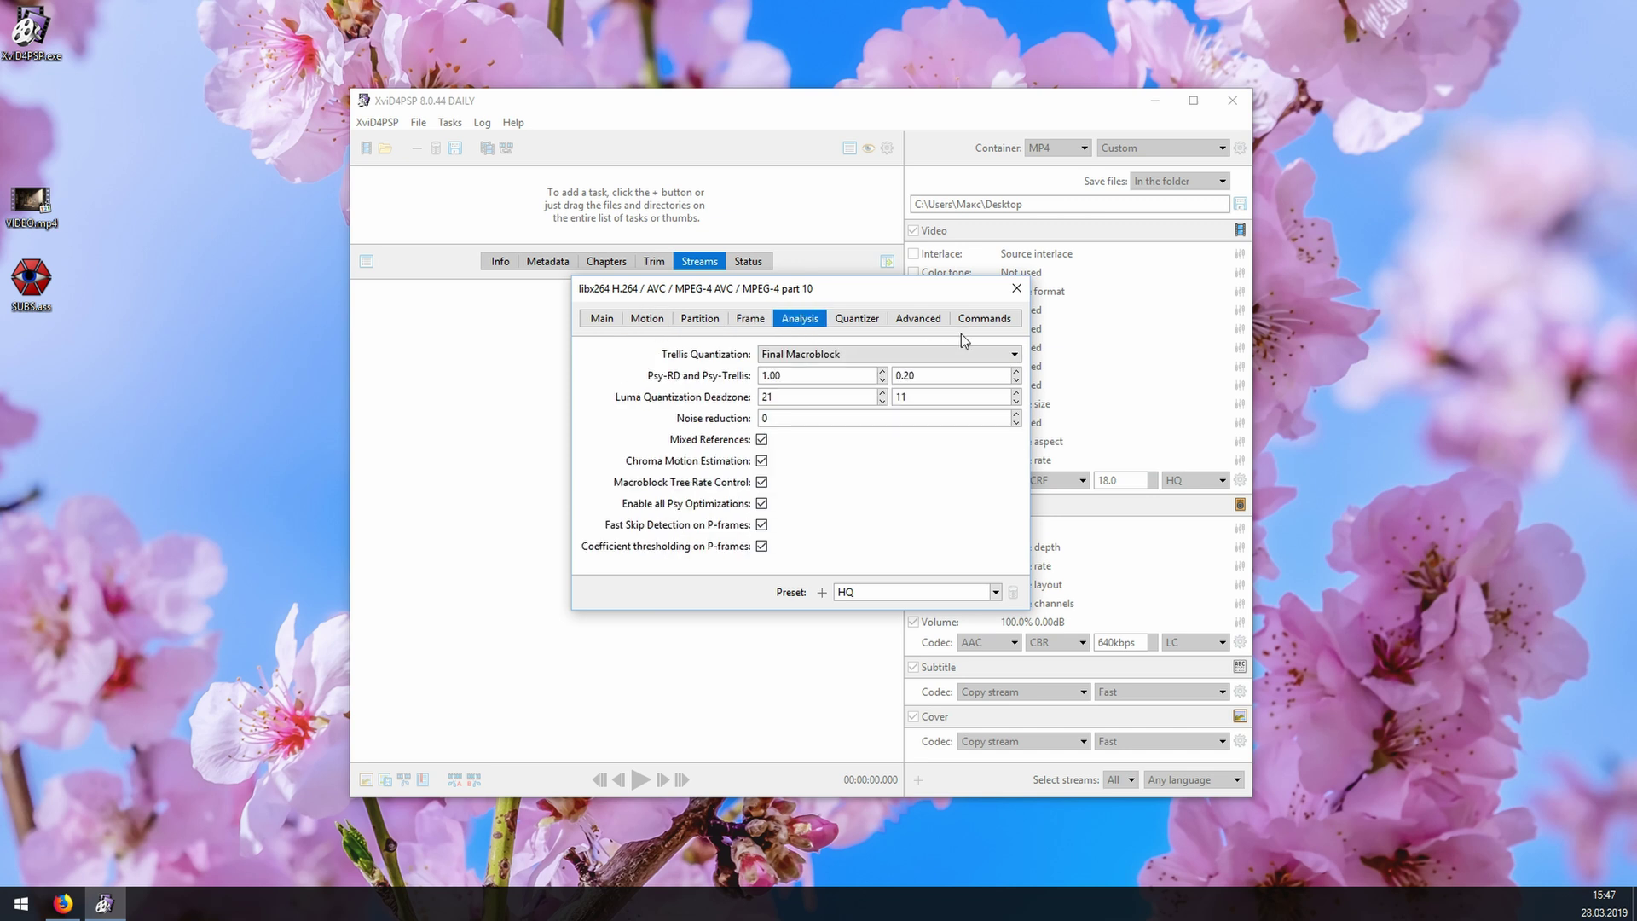
{"action": "left_click", "coordinate": [1017, 288]}
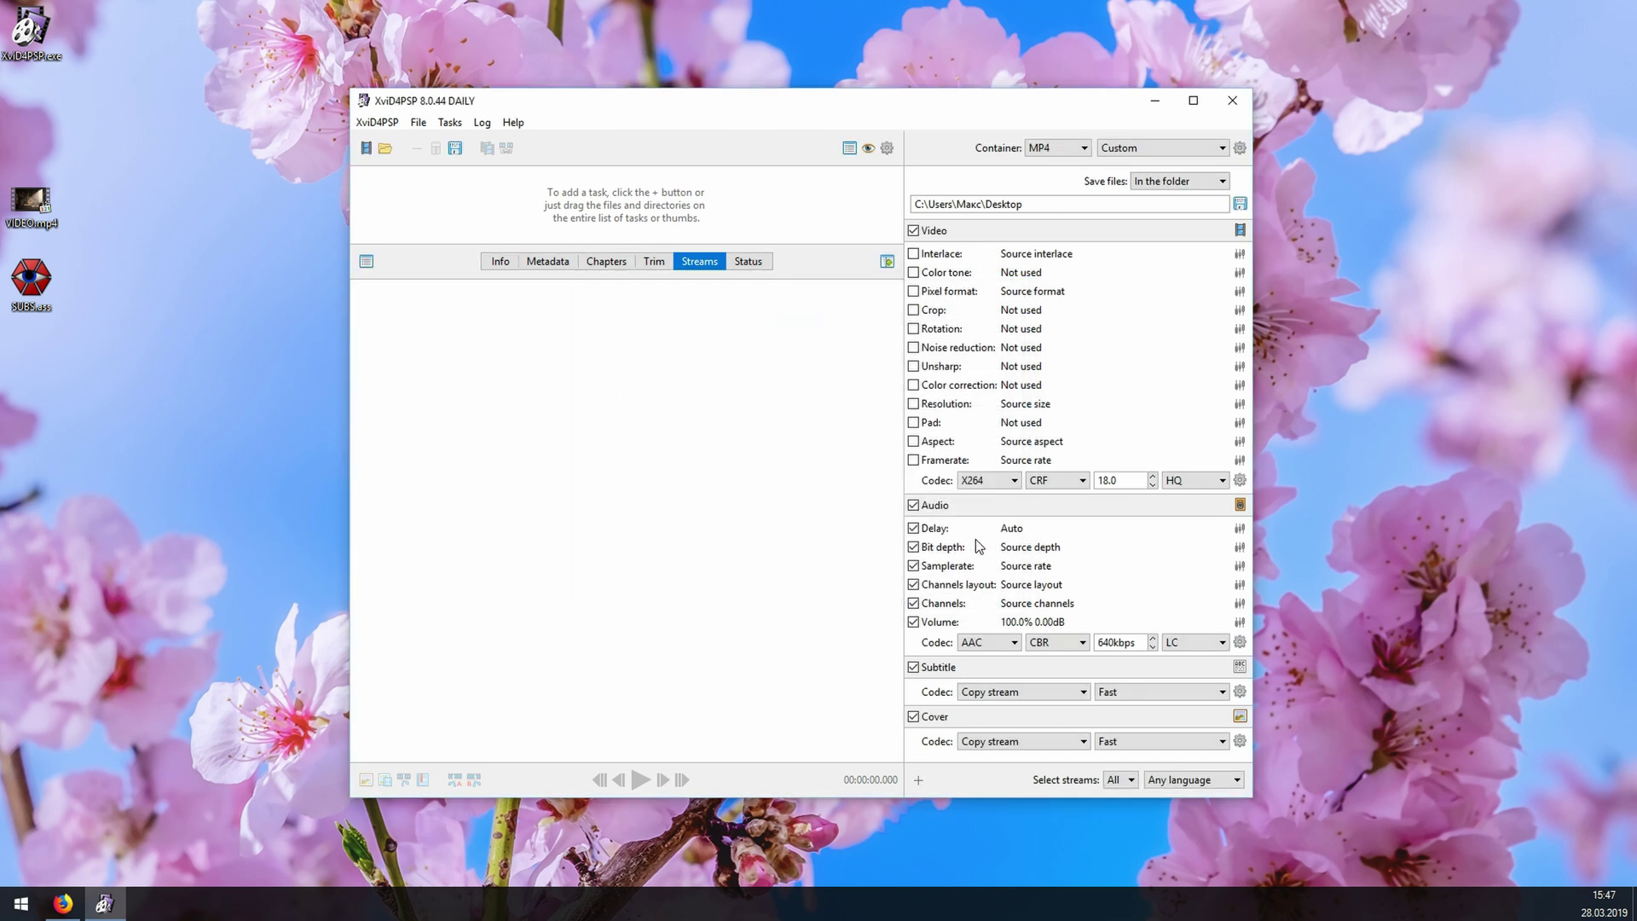
Step: Set the audio codec to Copy stream and the subtitle codec to HARDSUB, and untick Cover
{"action": "left_click", "coordinate": [989, 643]}
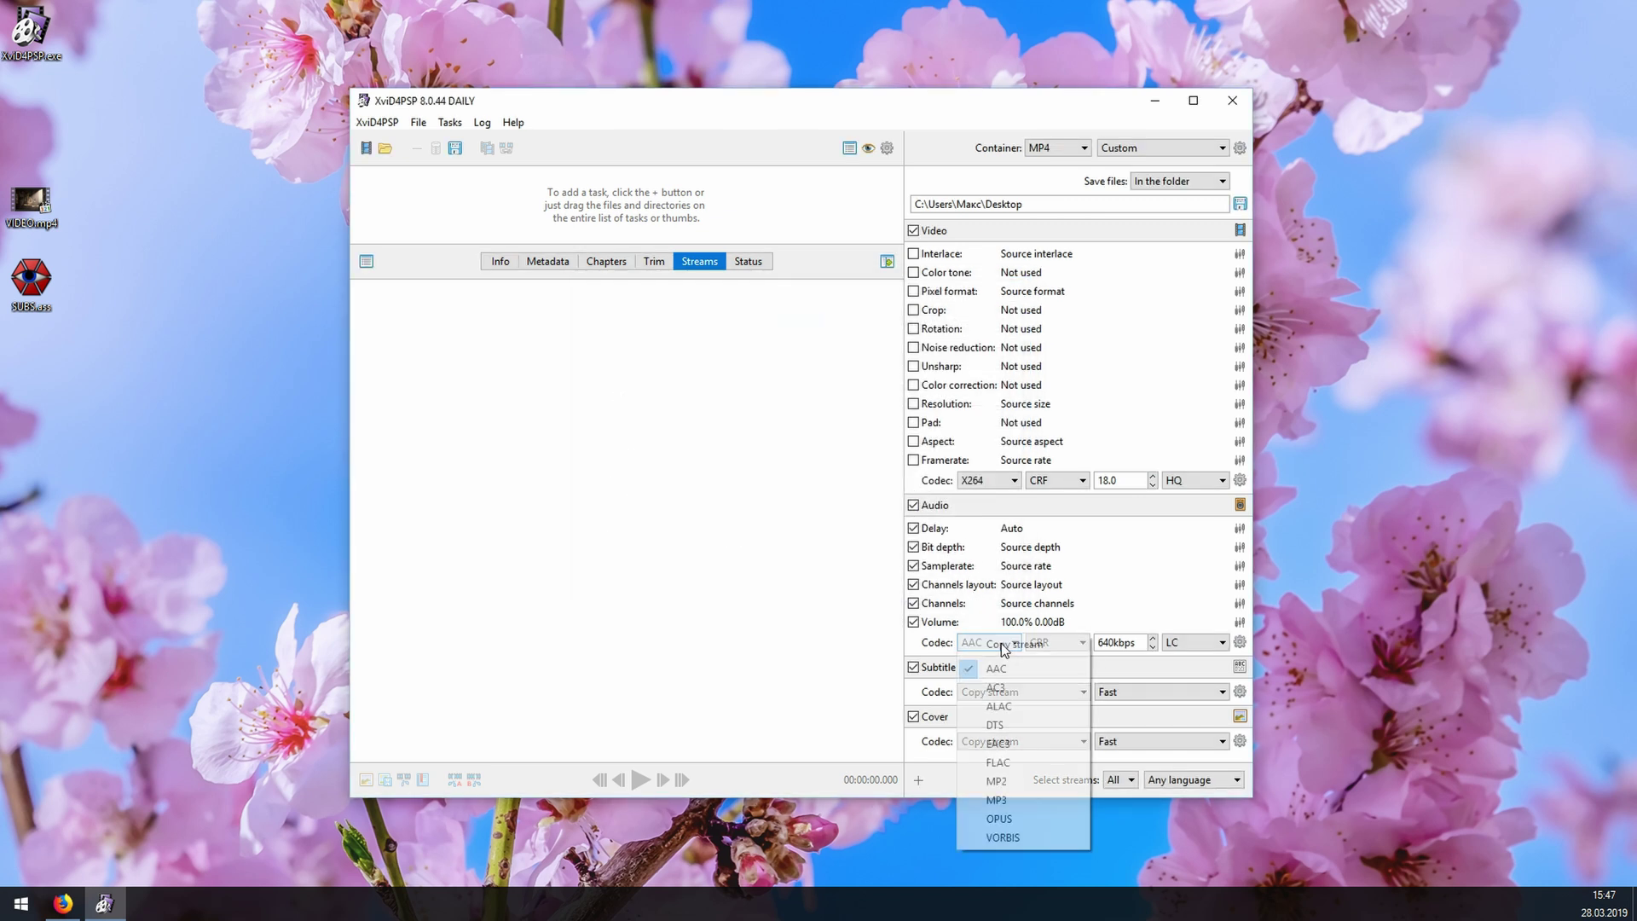
{"action": "left_click", "coordinate": [1046, 643]}
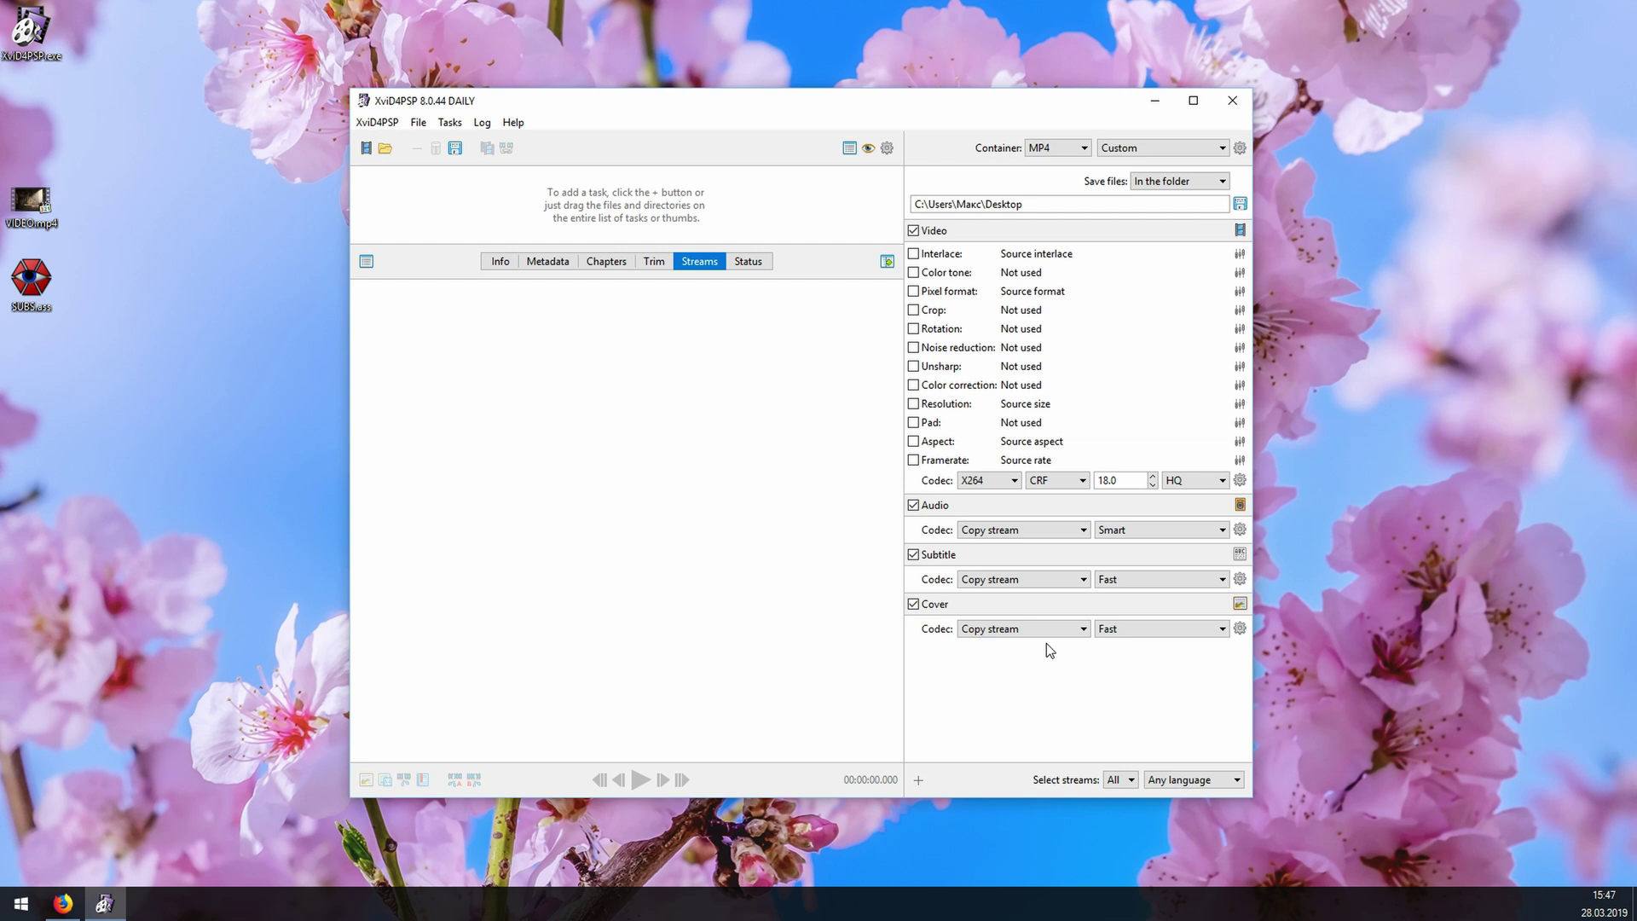
{"action": "left_click", "coordinate": [1010, 584]}
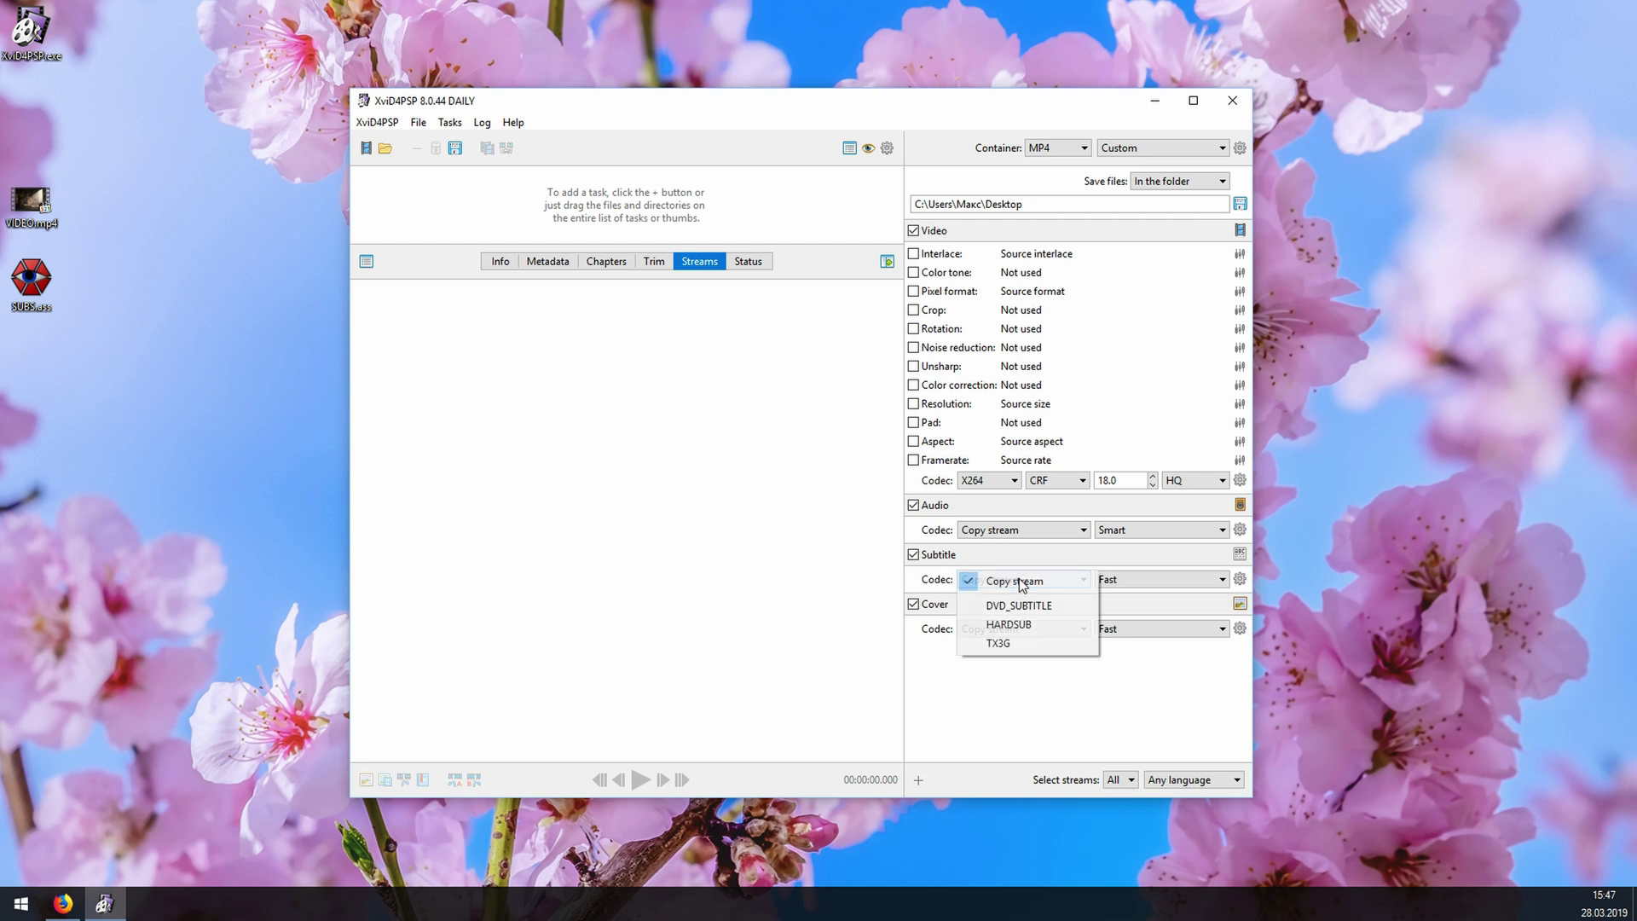
{"action": "left_click", "coordinate": [1014, 626]}
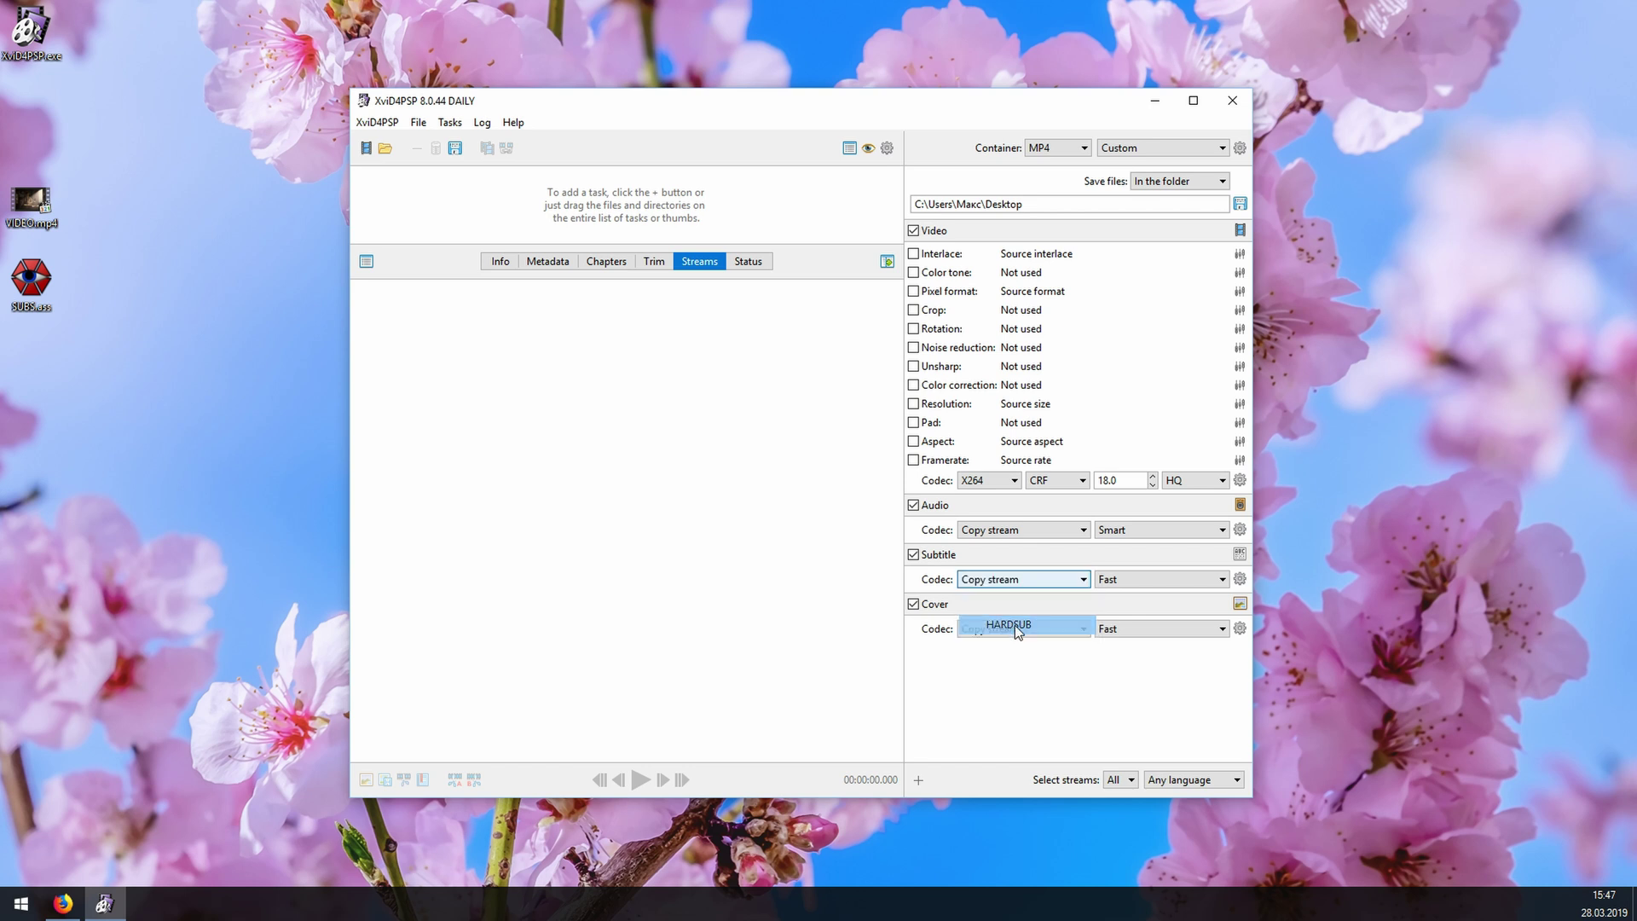
{"action": "left_click", "coordinate": [914, 605]}
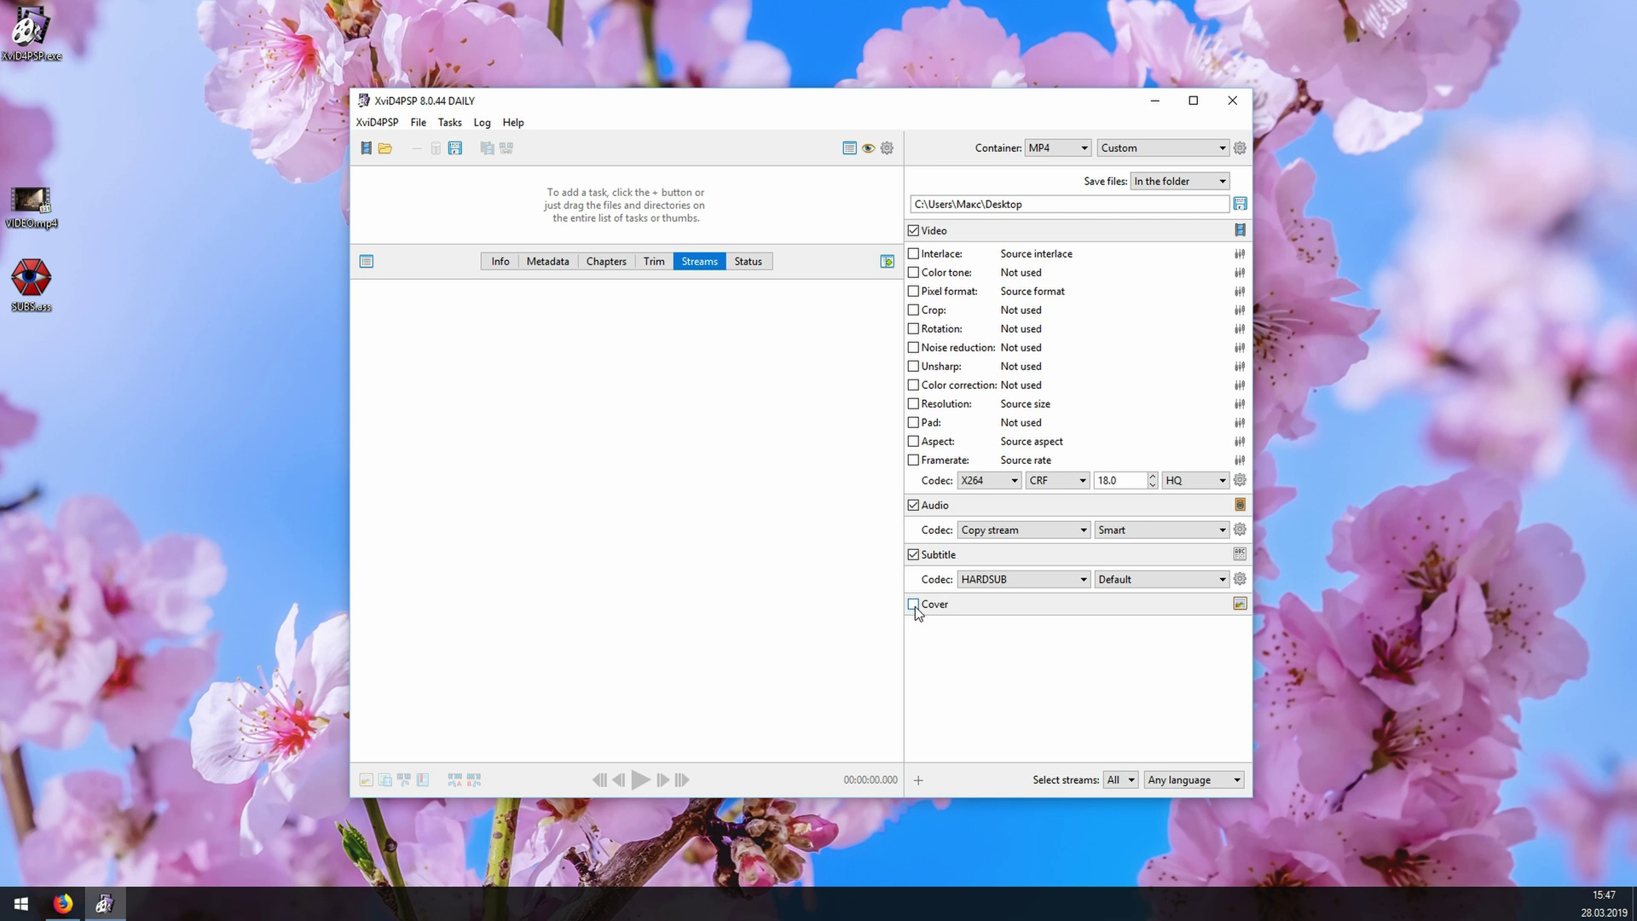
Step: Save the MP4 / x264 CRF 18 profile via XviD4PSP's Save settings
{"action": "left_click", "coordinate": [376, 122]}
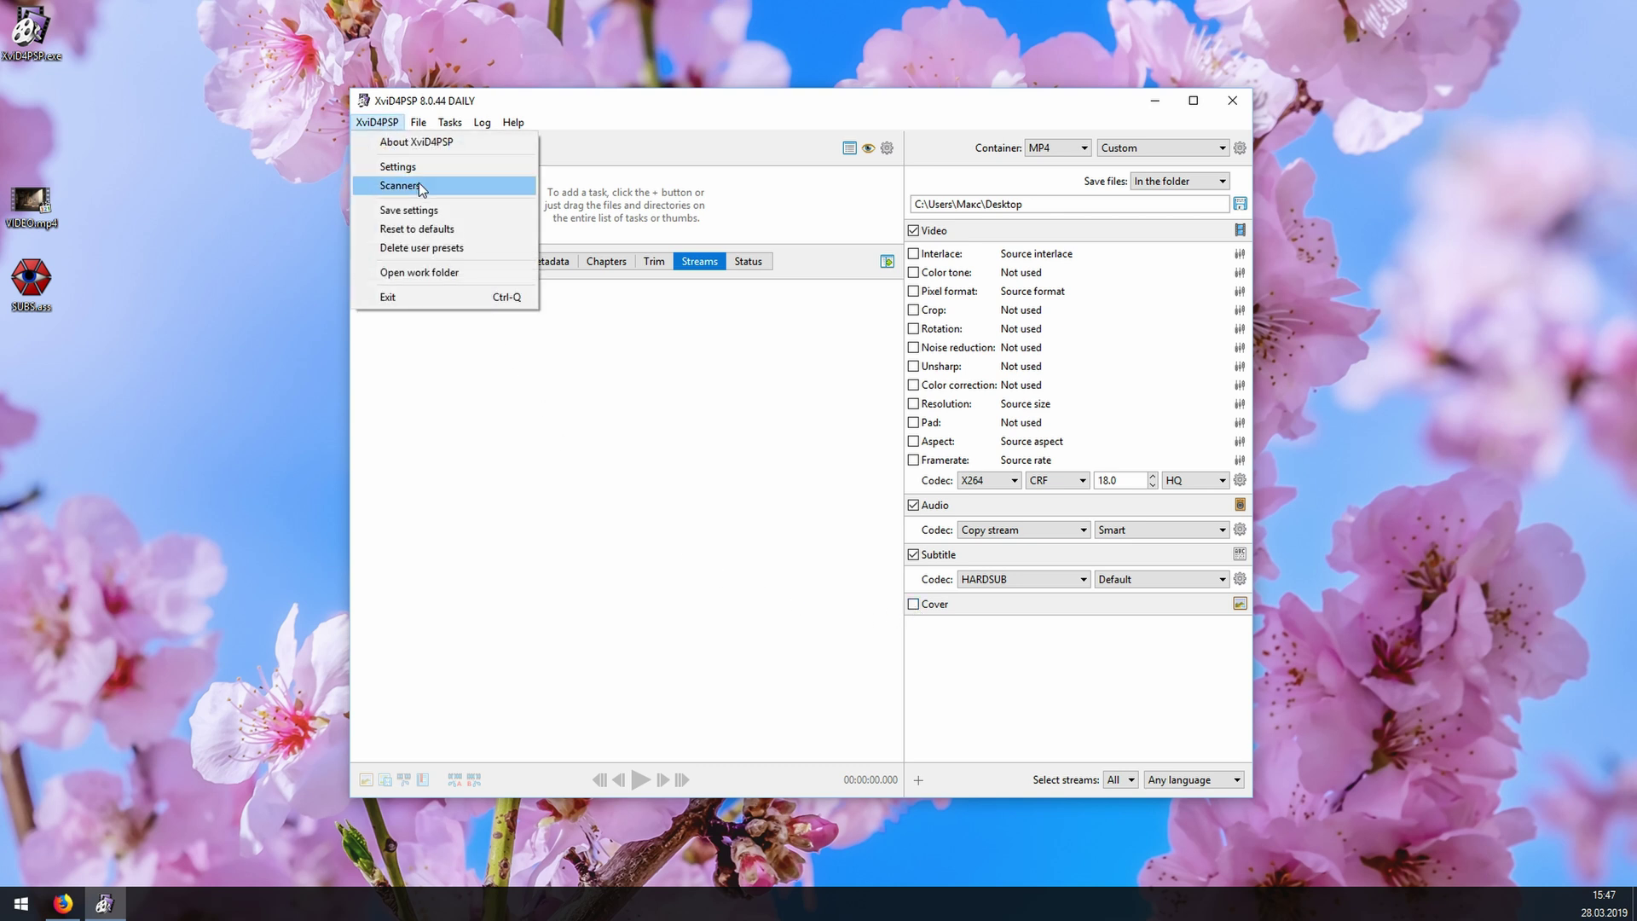
{"action": "left_click", "coordinate": [442, 211]}
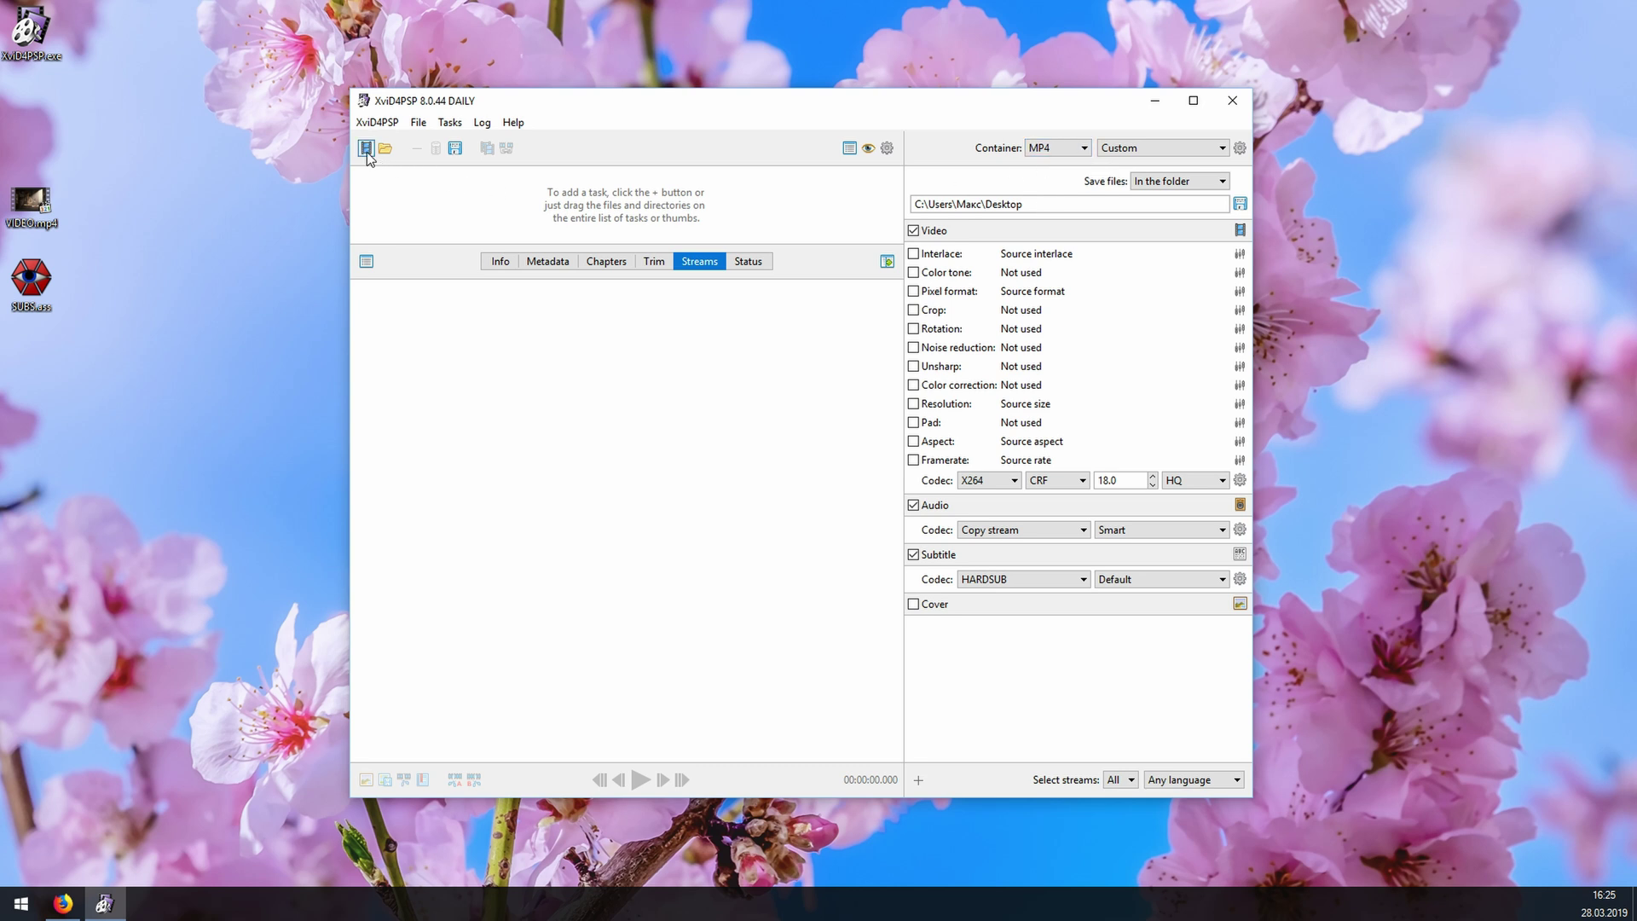
Step: Drop VIDEO.mp4 and SUBS.ass into the window and rename the output from VIDEO_encoded to Result
{"action": "left_click_drag", "start_coordinate": [31, 209], "coordinate": [529, 198]}
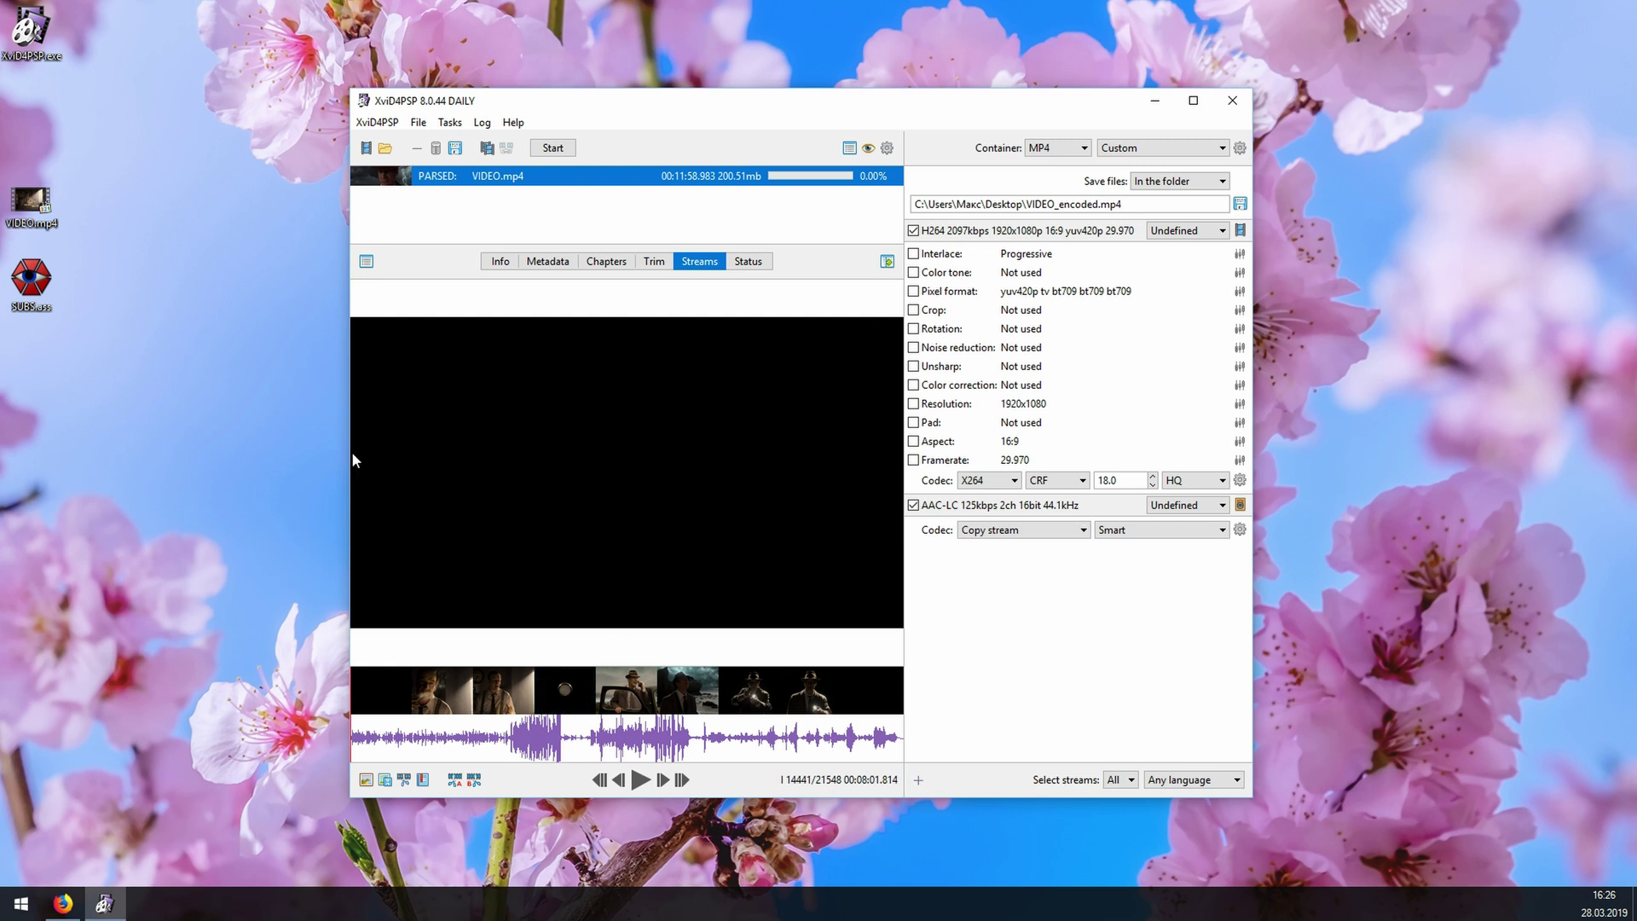
{"action": "left_click_drag", "start_coordinate": [34, 282], "coordinate": [1036, 624]}
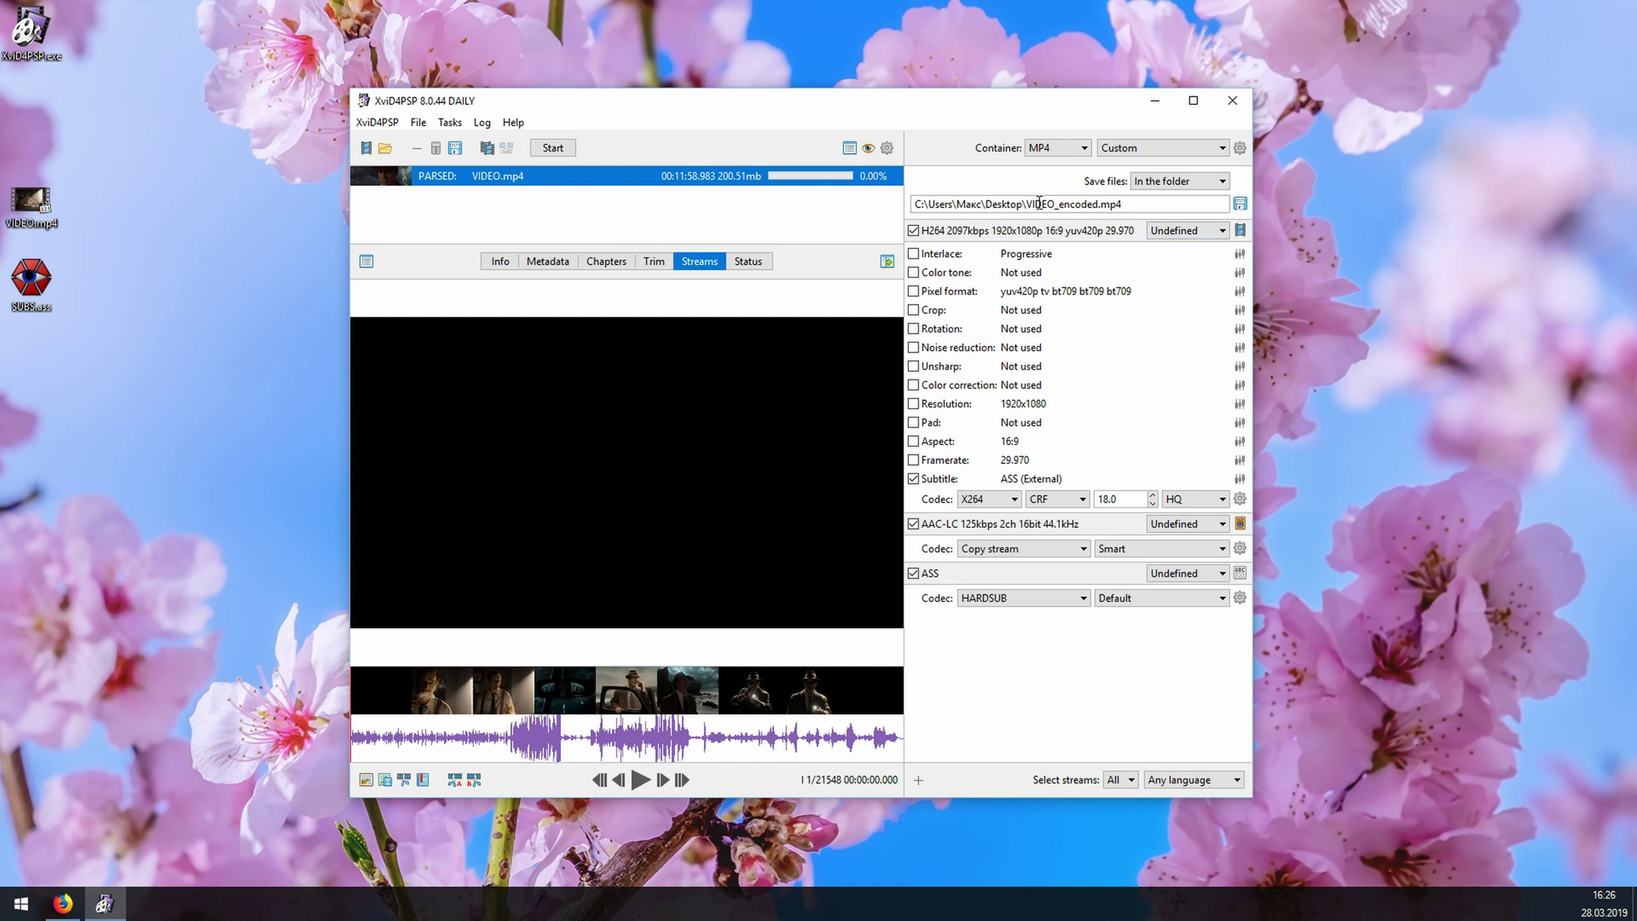
{"action": "left_click_drag", "start_coordinate": [1029, 203], "coordinate": [1101, 204]}
{"action": "type", "text": "Result"}
Step: Start the encode and, once finished, select Result.mp4 on the Desktop
{"action": "left_click", "coordinate": [543, 149]}
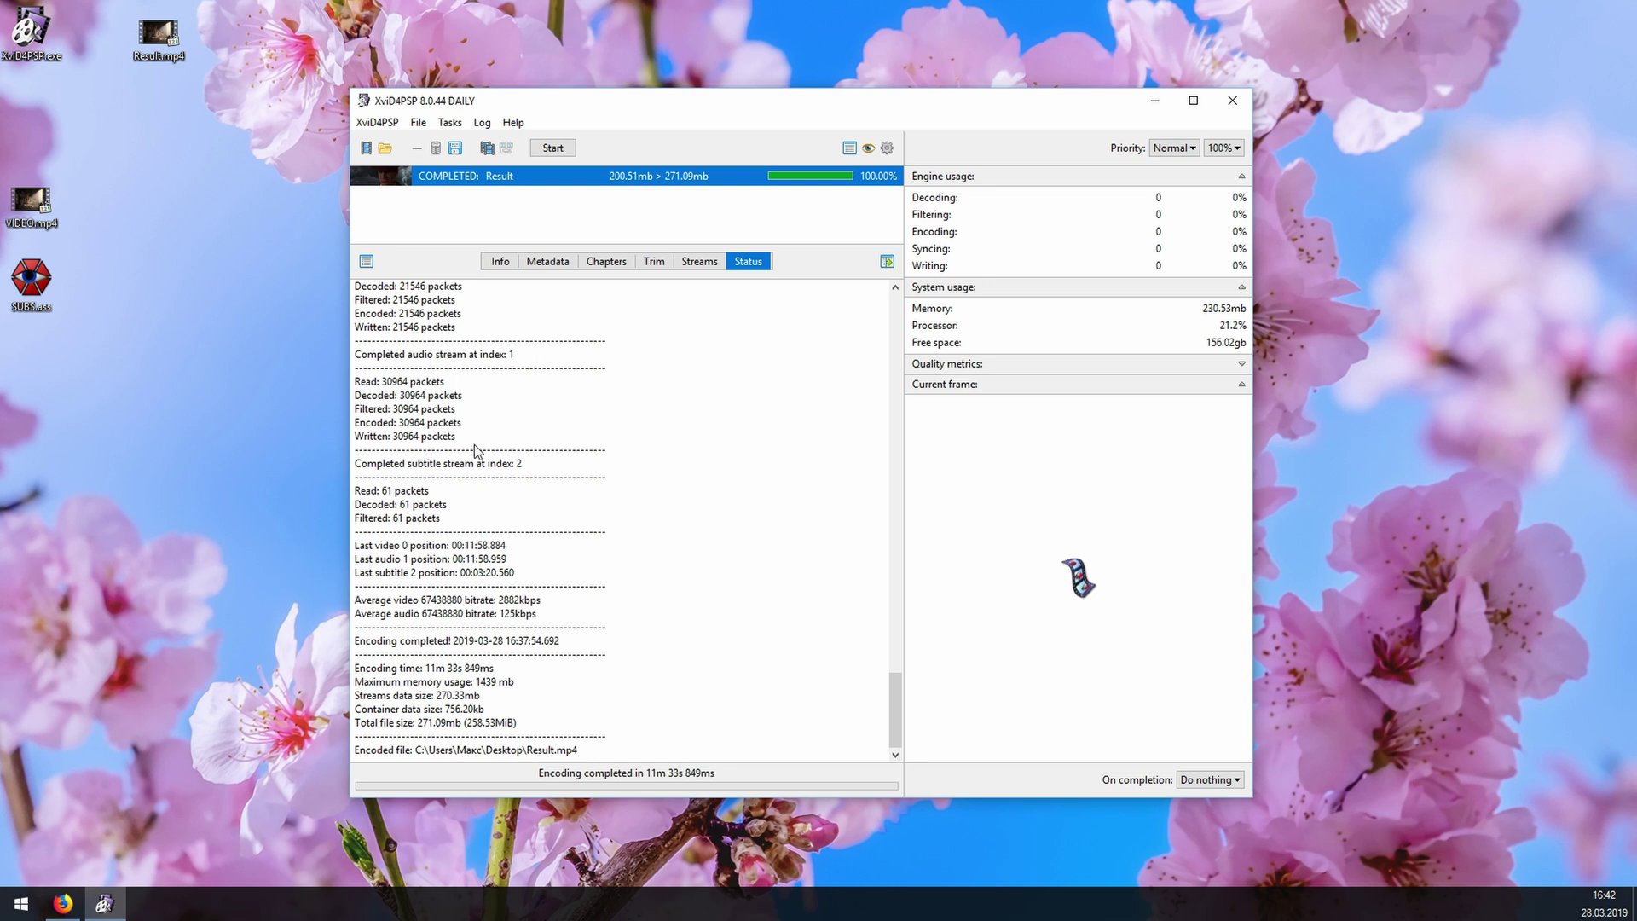
{"action": "left_click", "coordinate": [165, 46]}
Step: Open Result.mp4 in Media Player Classic and switch the video to fullscreen
{"action": "double_click", "coordinate": [165, 44]}
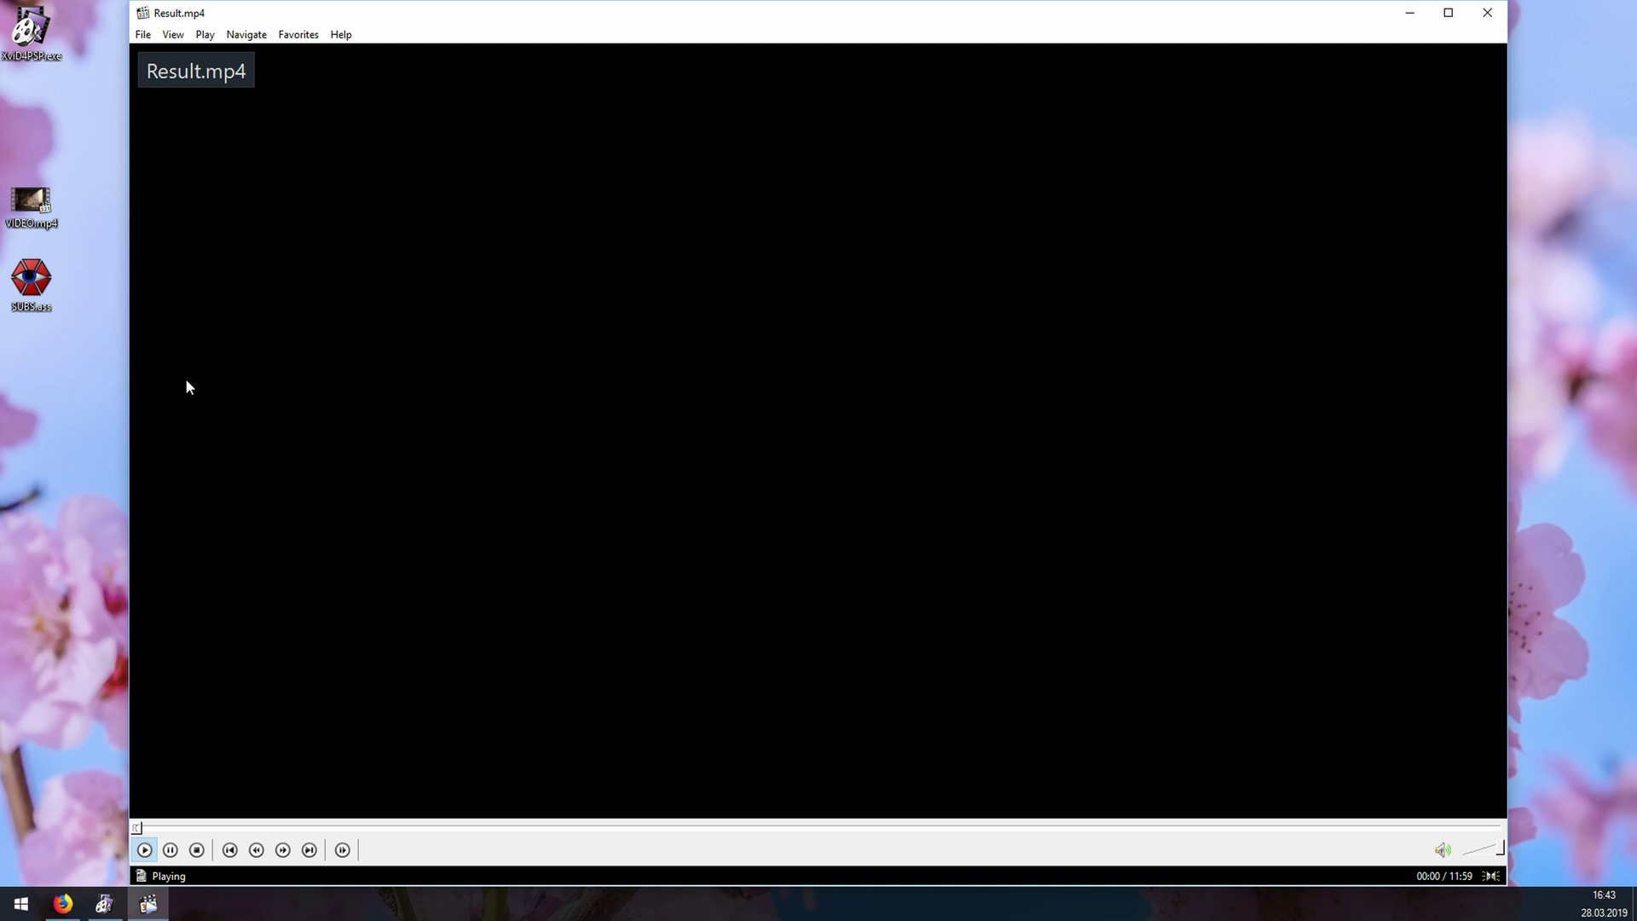
{"action": "double_click", "coordinate": [188, 386]}
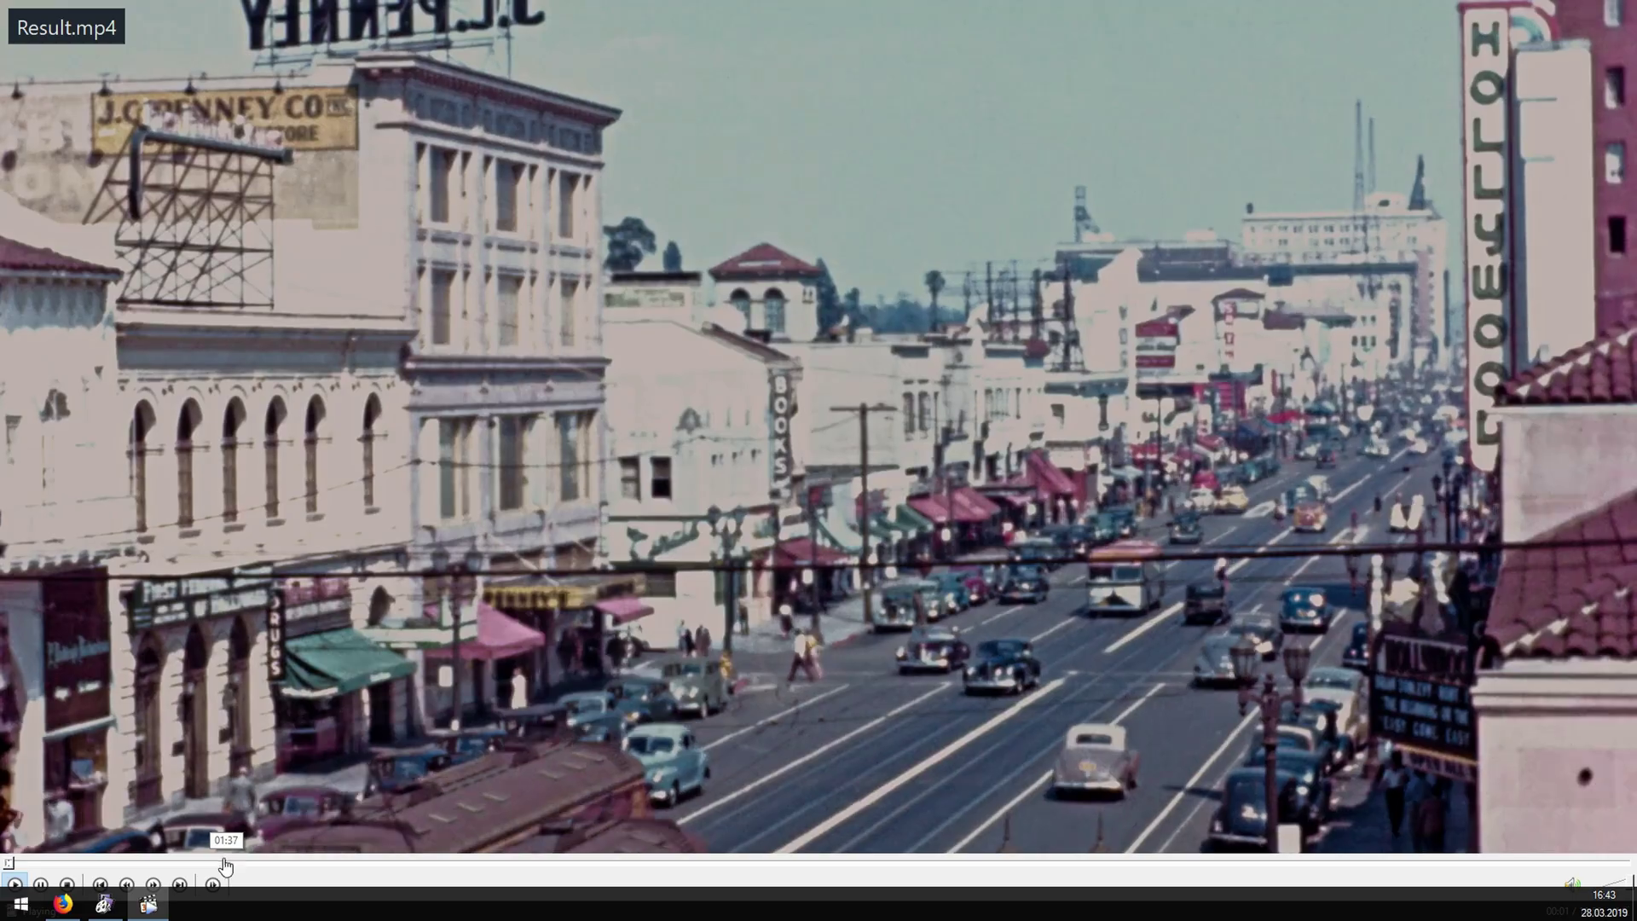